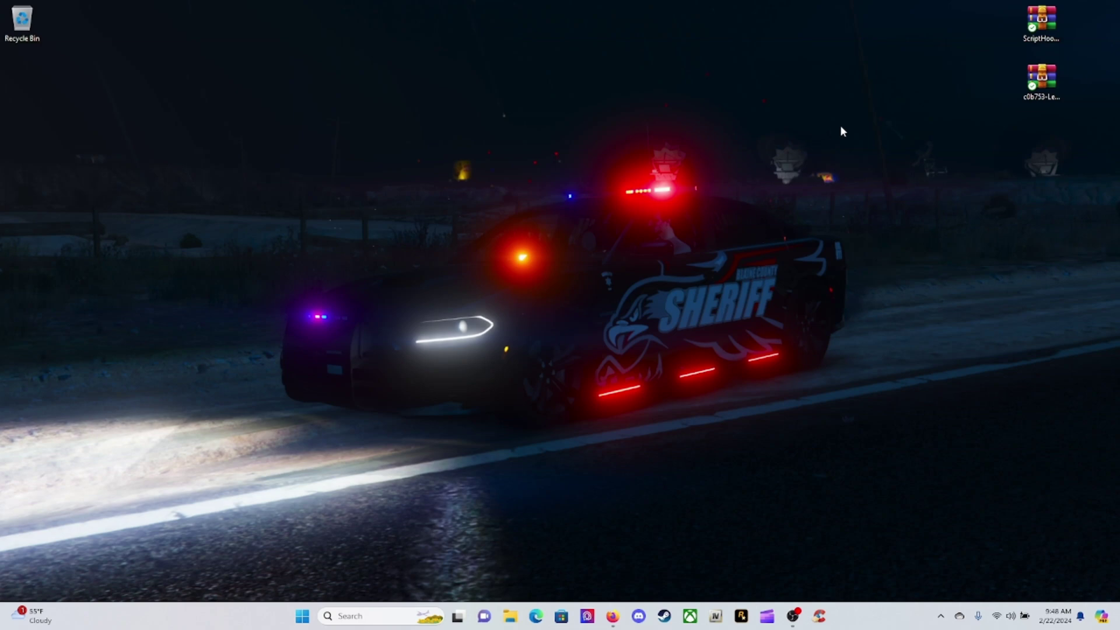
Select the ScriptHookVDotNet and LemonUI zips, then bring up Firefox on the scripthookvdotnet-nightly releases page.
left_click(1044, 17)
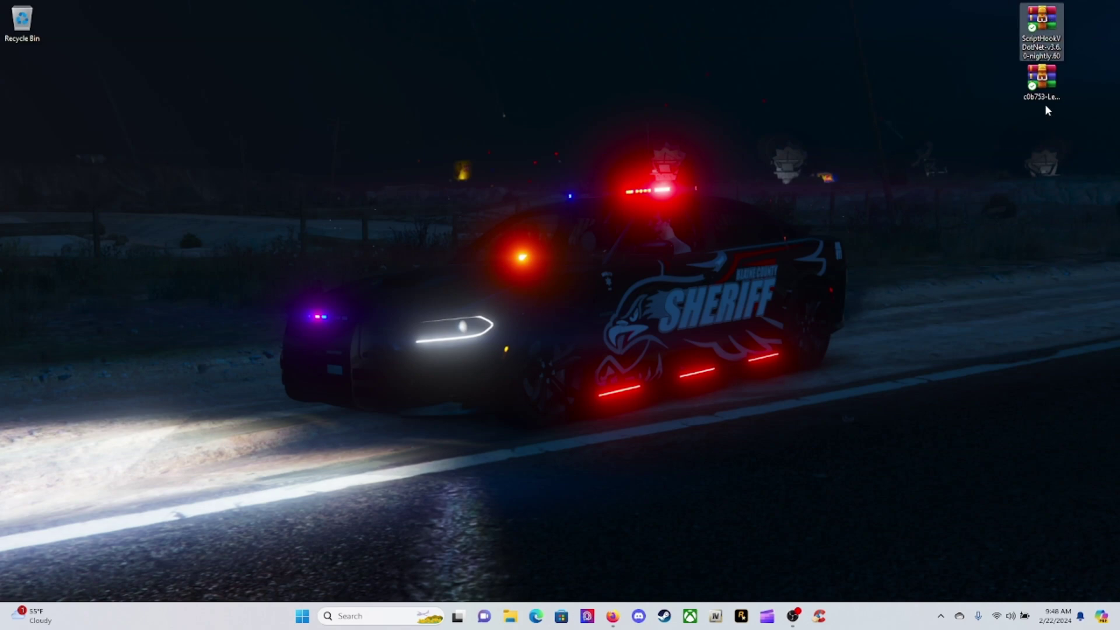
left_click(1041, 89)
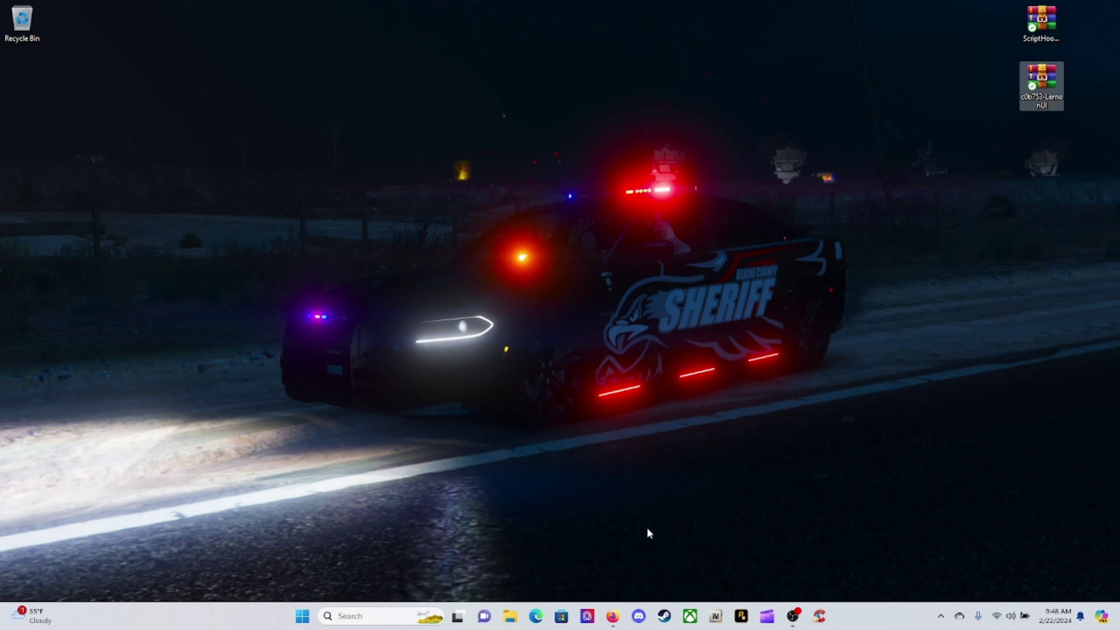
left_click(611, 616)
left_click(108, 14)
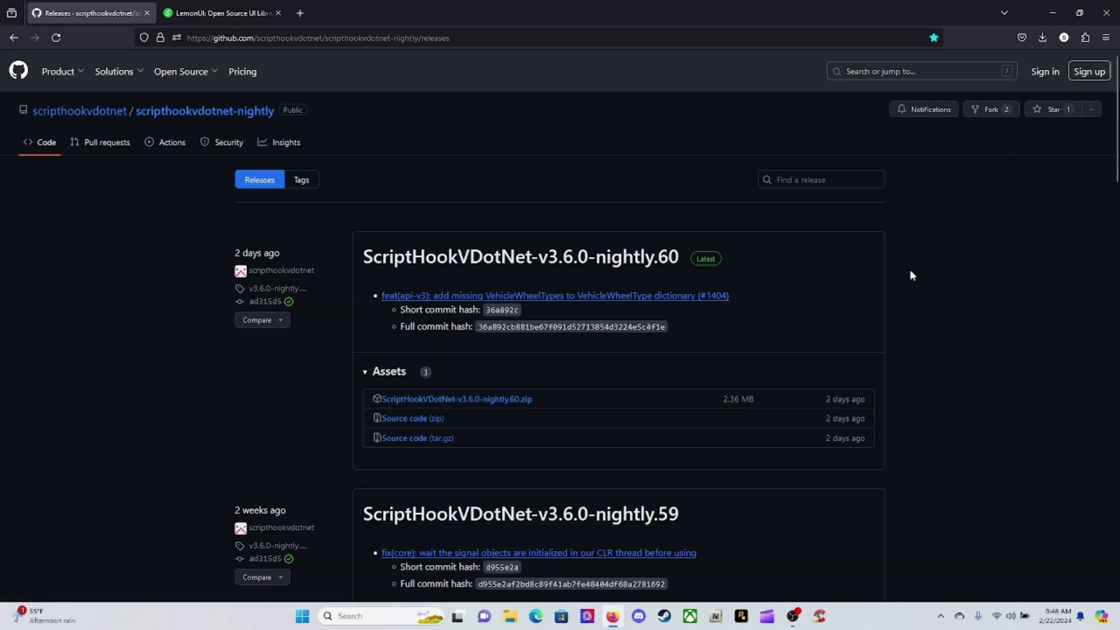
left_click_drag(814, 400, 872, 402)
left_click(953, 401)
Download c0b753-LemonUI.zip from GTA5-Mods.com, close Firefox, and select both zips on the desktop.
left_click(220, 18)
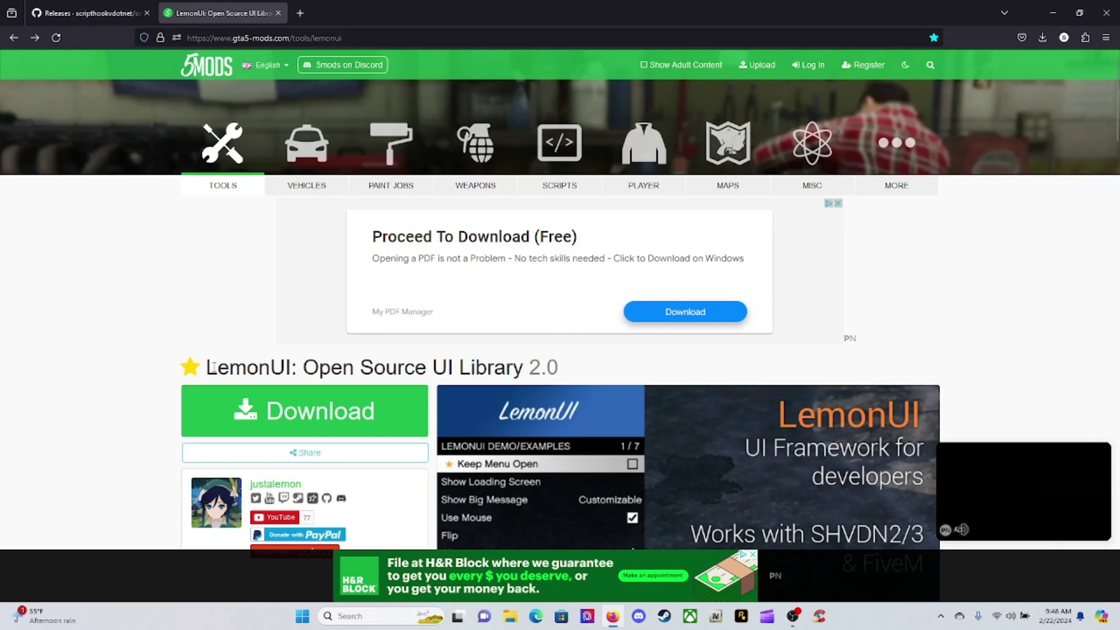
left_click_drag(207, 366, 408, 369)
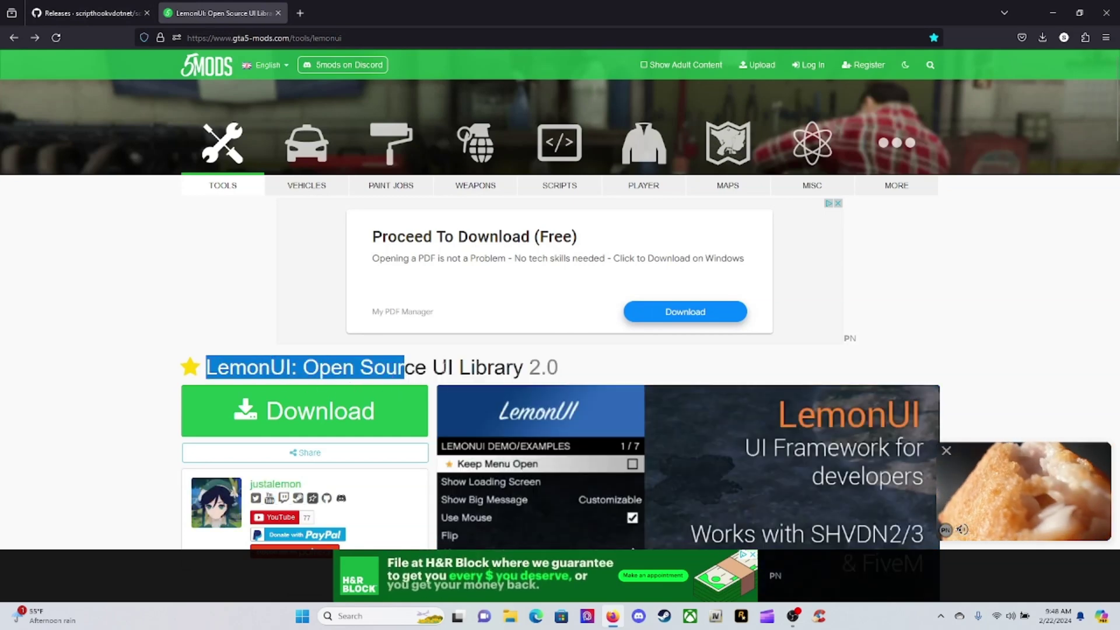
left_click(175, 252)
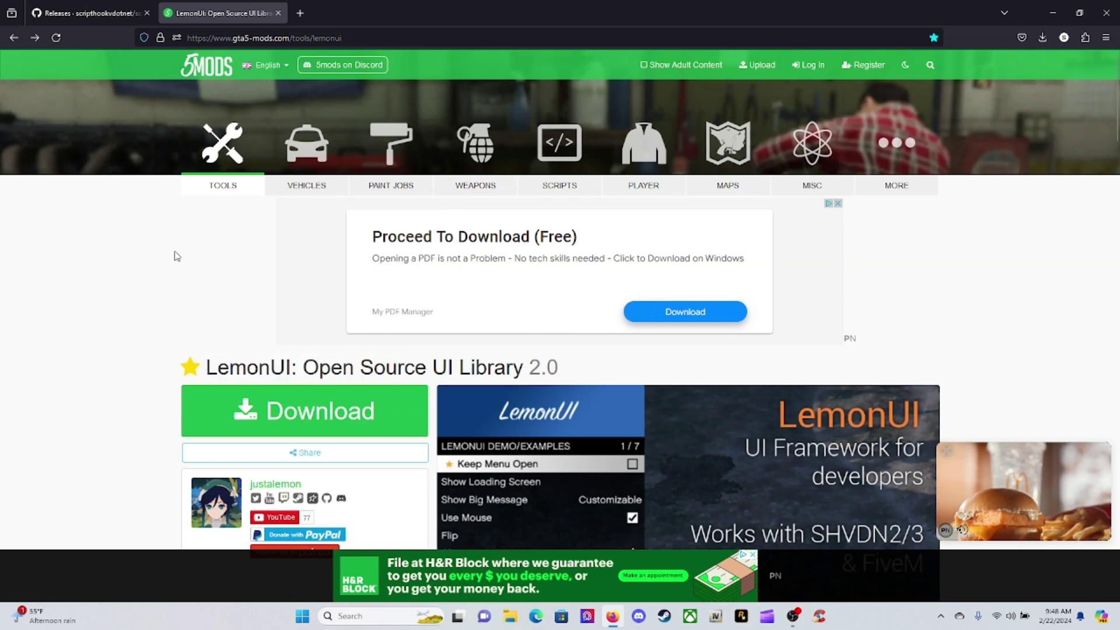
left_click(267, 407)
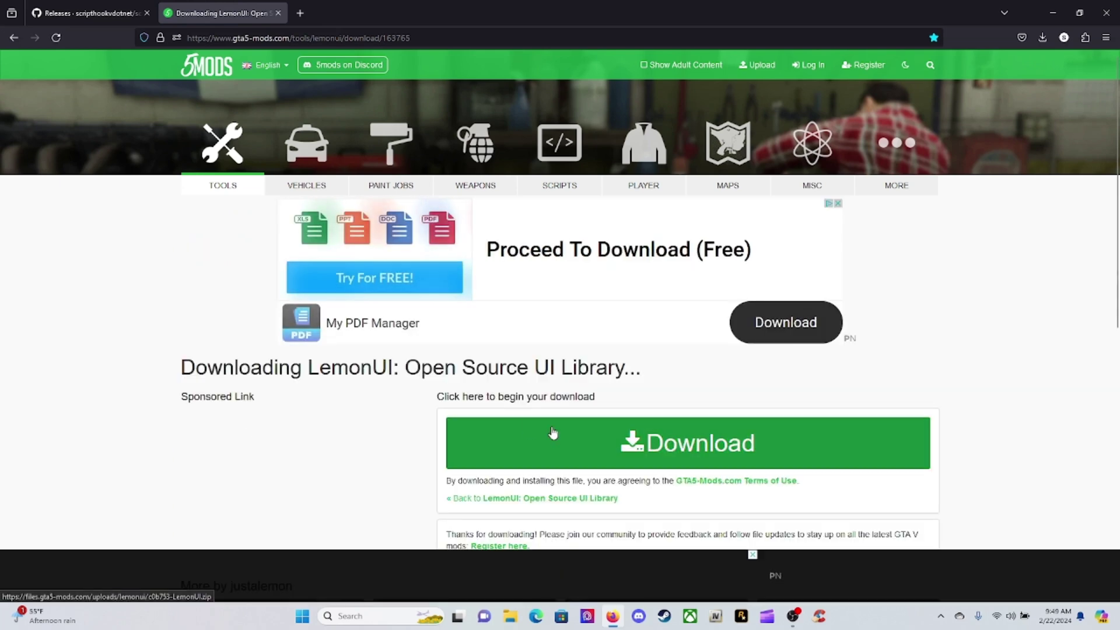
left_click(682, 448)
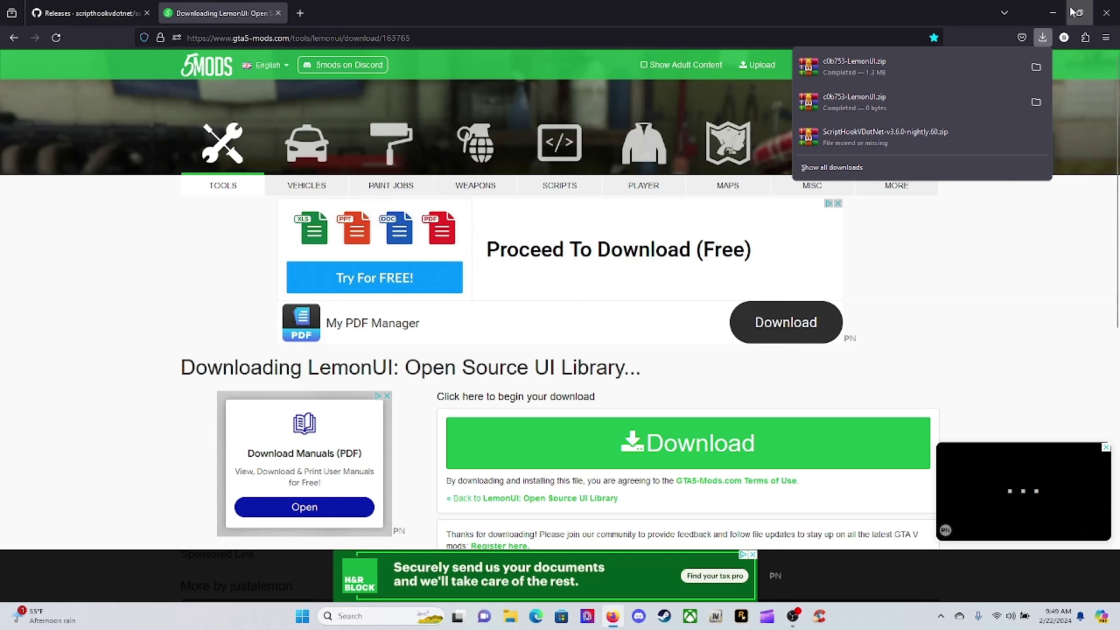
left_click(1097, 14)
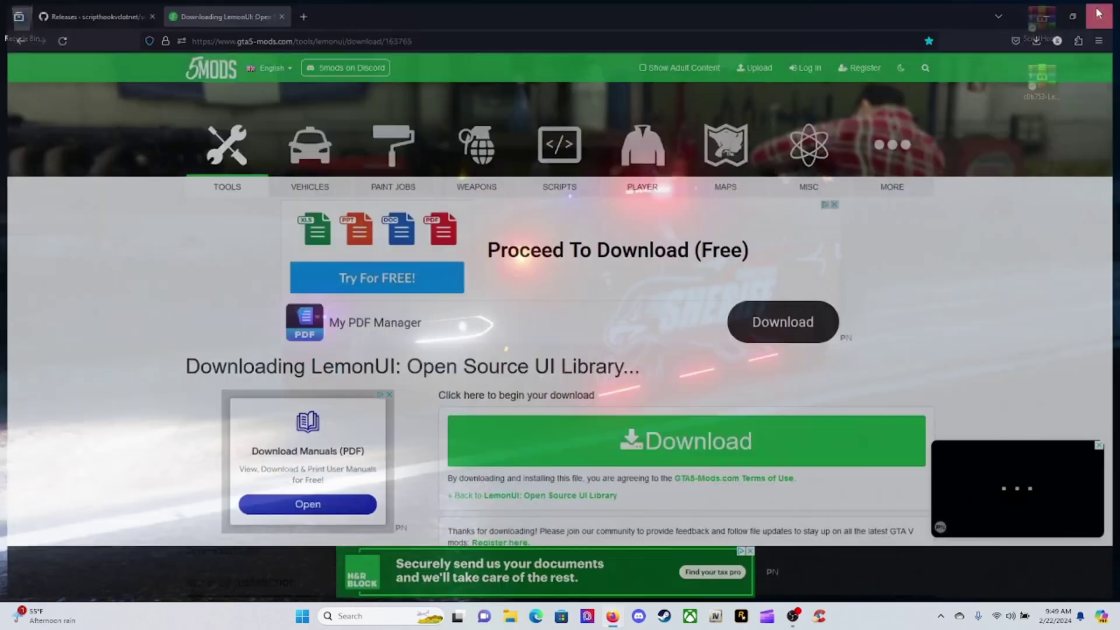
left_click_drag(1101, 3, 934, 171)
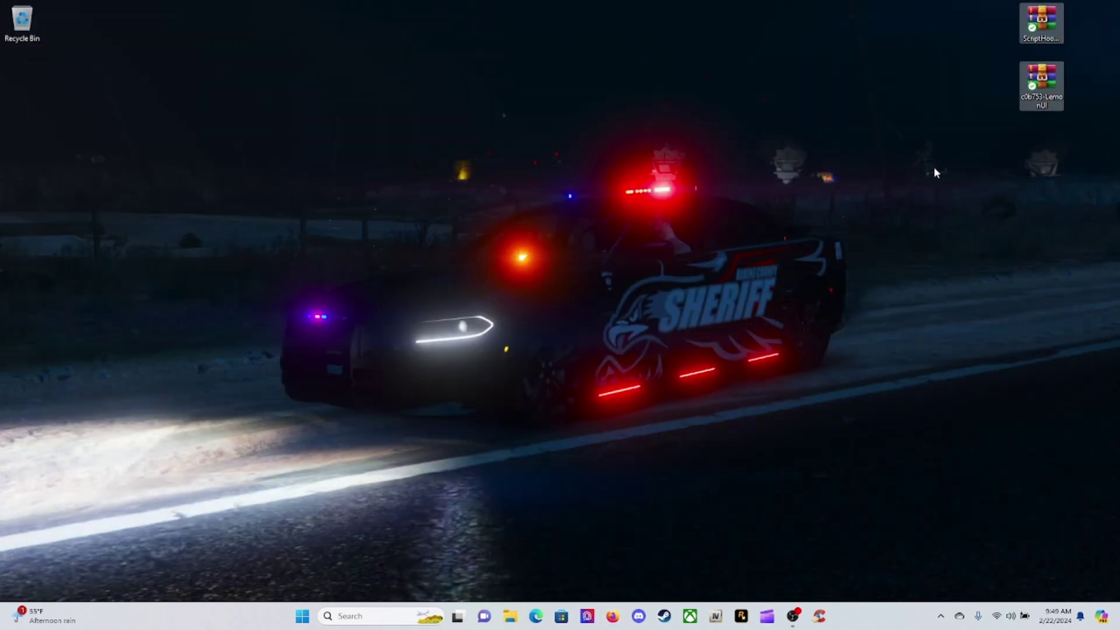
In a new File Explorer, go to C:\Program Files (x86)\Steam\steamapps\common\Grand Theft Auto V.
left_click(989, 162)
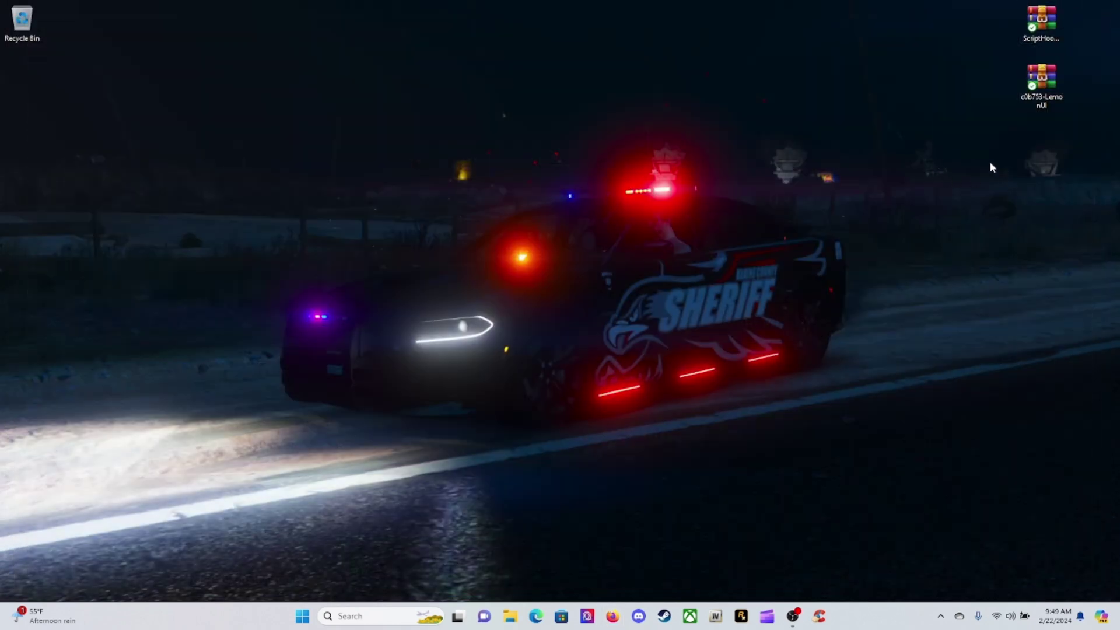
left_click(509, 616)
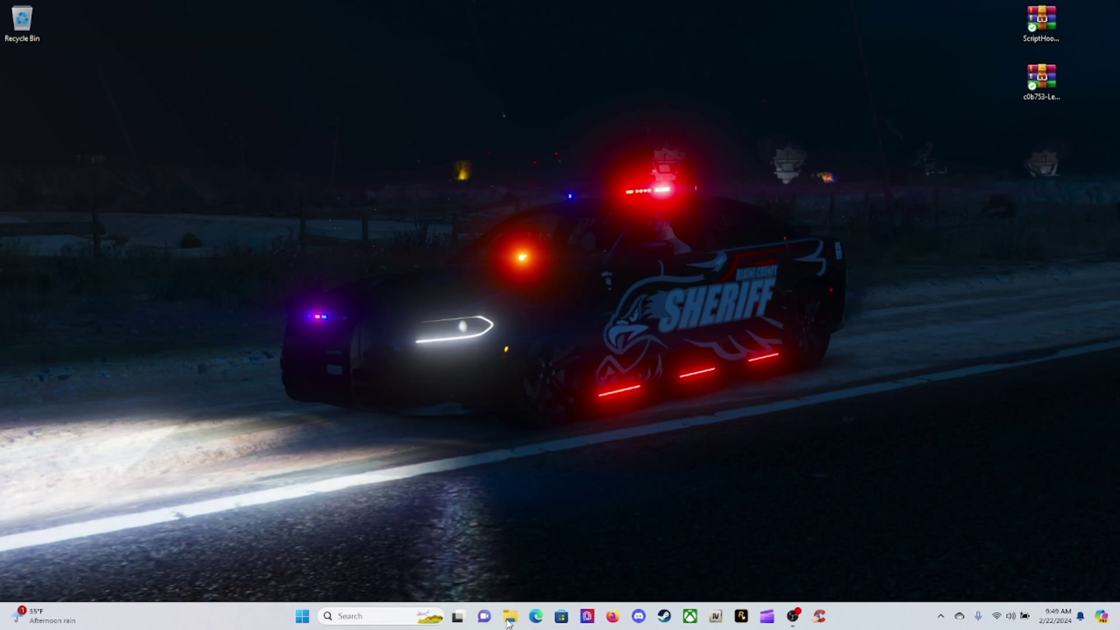
scroll(408, 446, "down", 2)
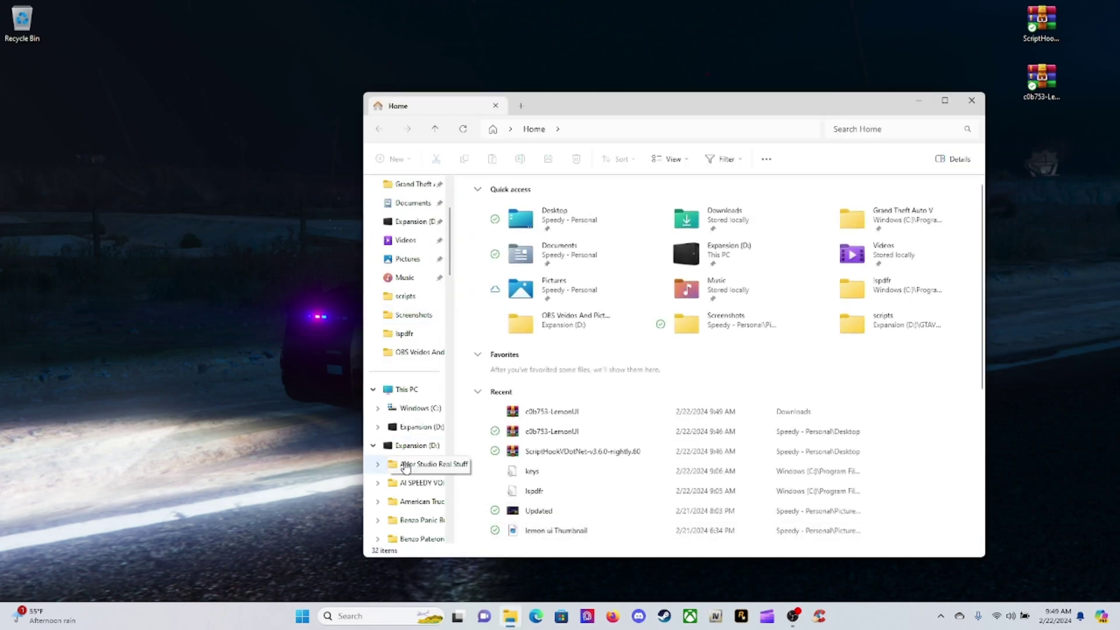
left_click(414, 409)
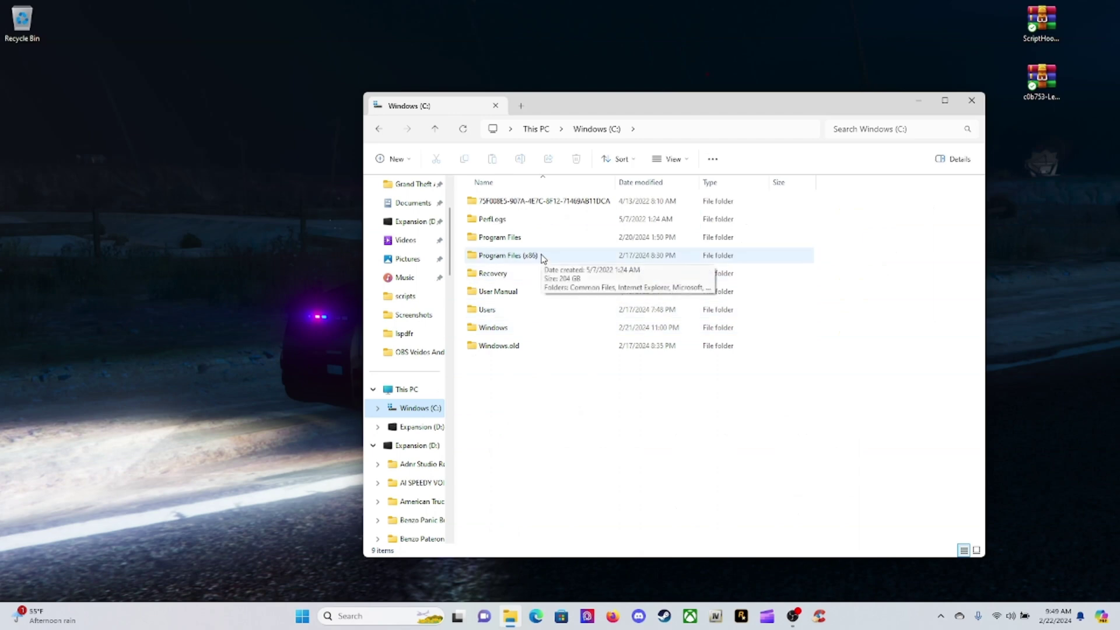
double_click(542, 256)
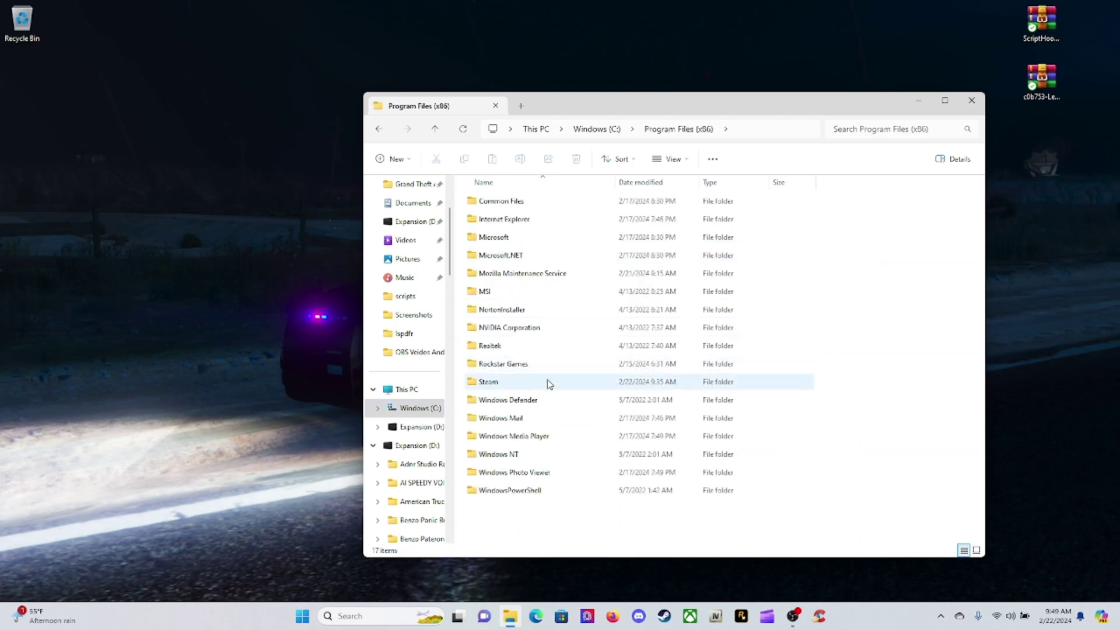
double_click(549, 382)
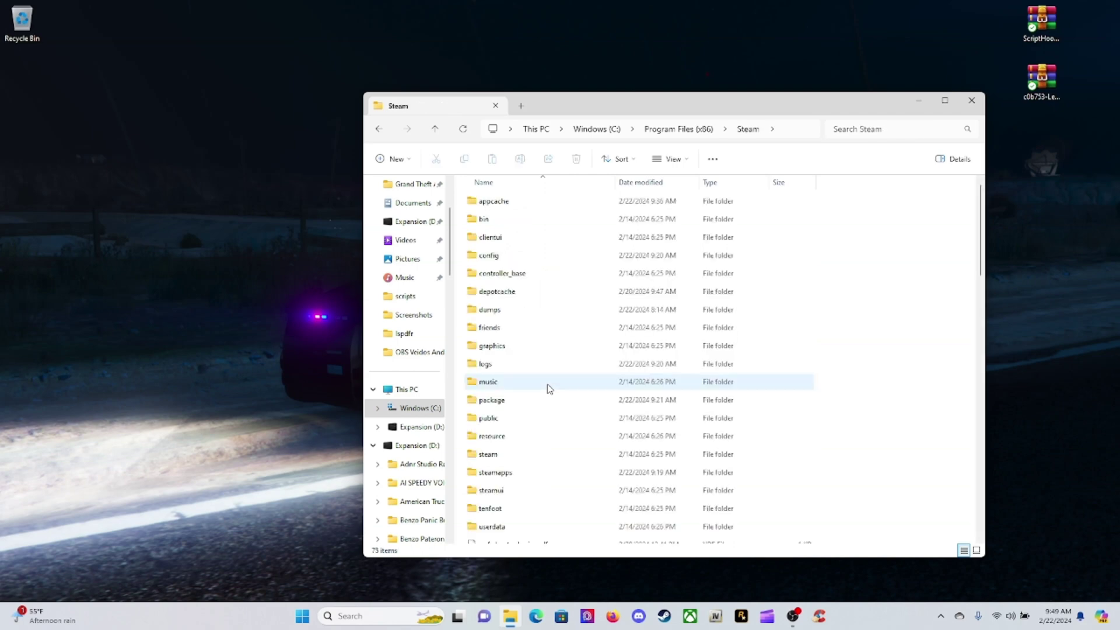
double_click(545, 472)
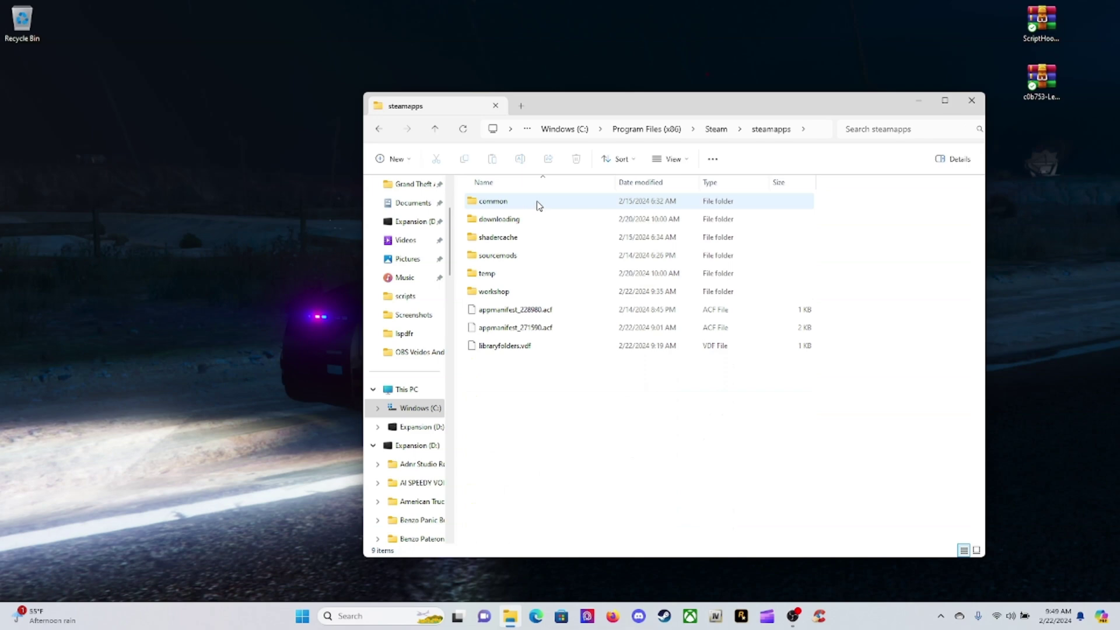
left_click(537, 204)
double_click(538, 205)
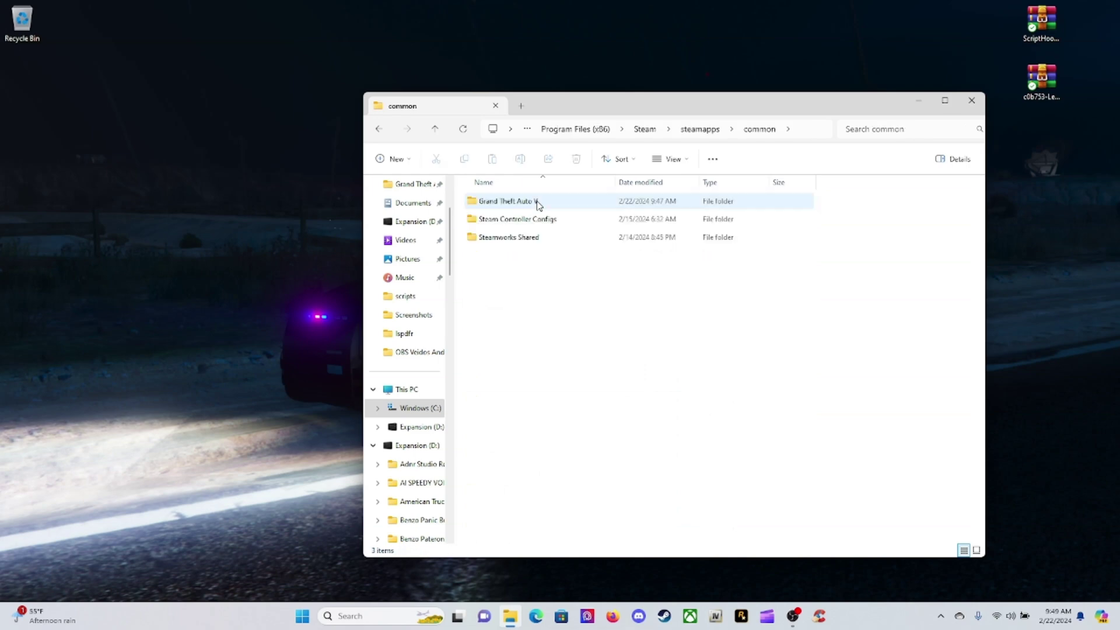
double_click(537, 204)
Snap the Grand Theft Auto V window to the left half and select the ScriptHookVDotNet zip.
left_click_drag(724, 107, 484, 62)
mouse_move(704, 61)
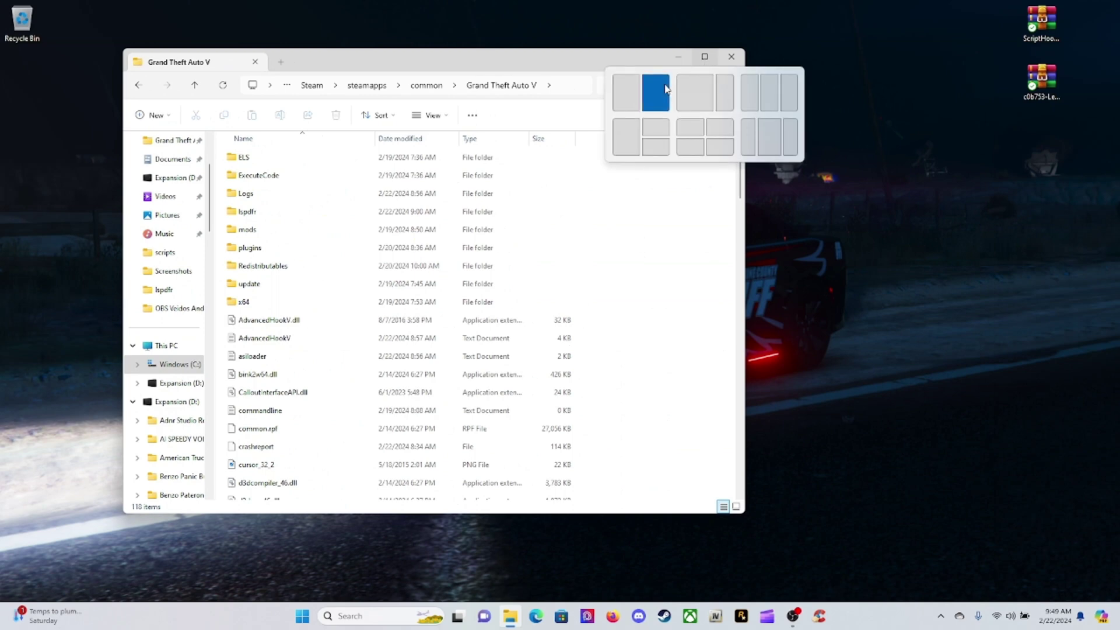
left_click(617, 93)
left_click(877, 155)
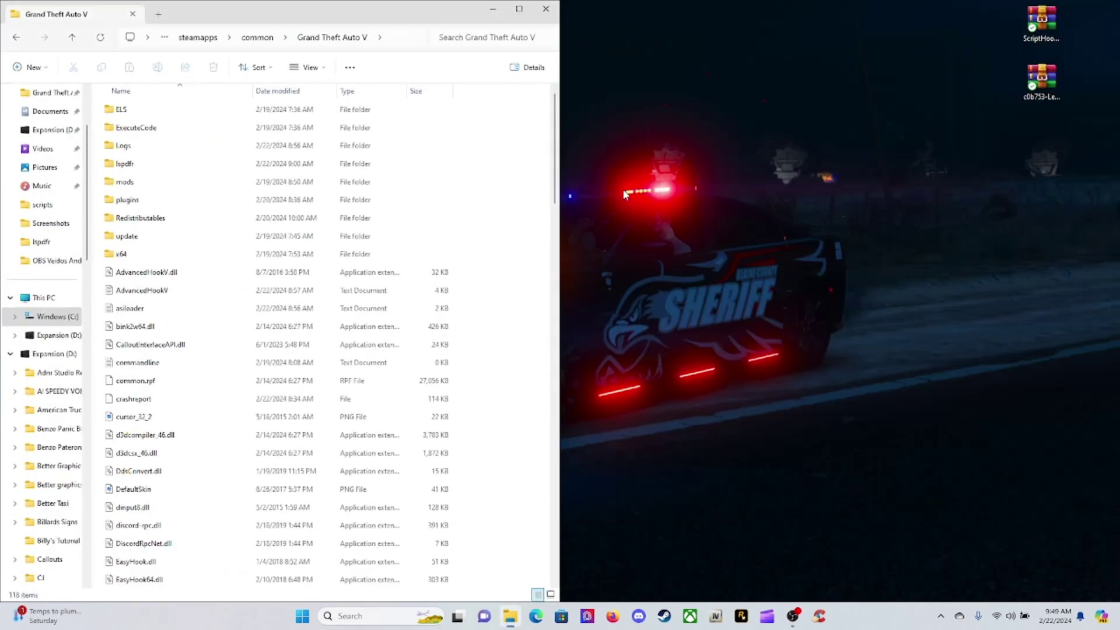
left_click(1035, 32)
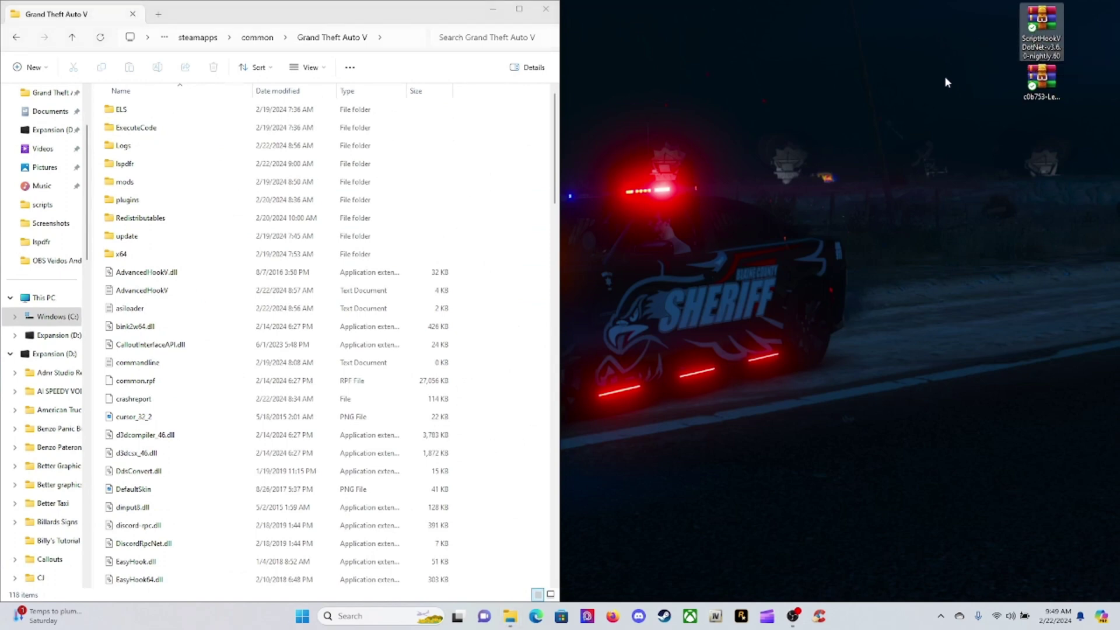
Open the ScriptHookVDotNet zip in WinRAR, snapped to the right half of the screen.
double_click(1042, 40)
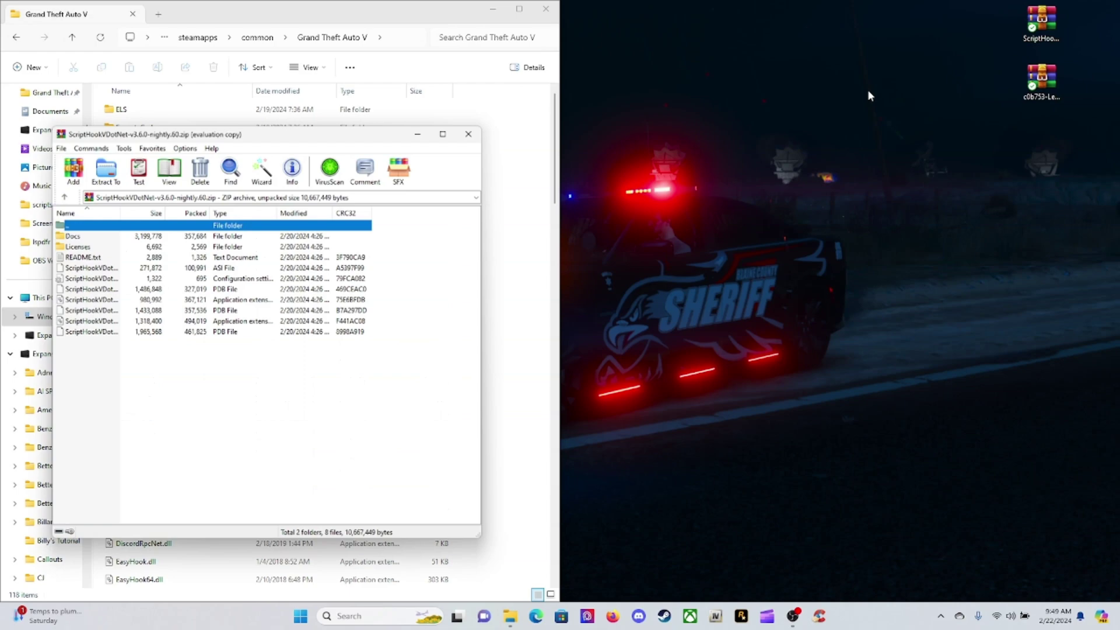
mouse_move(452, 128)
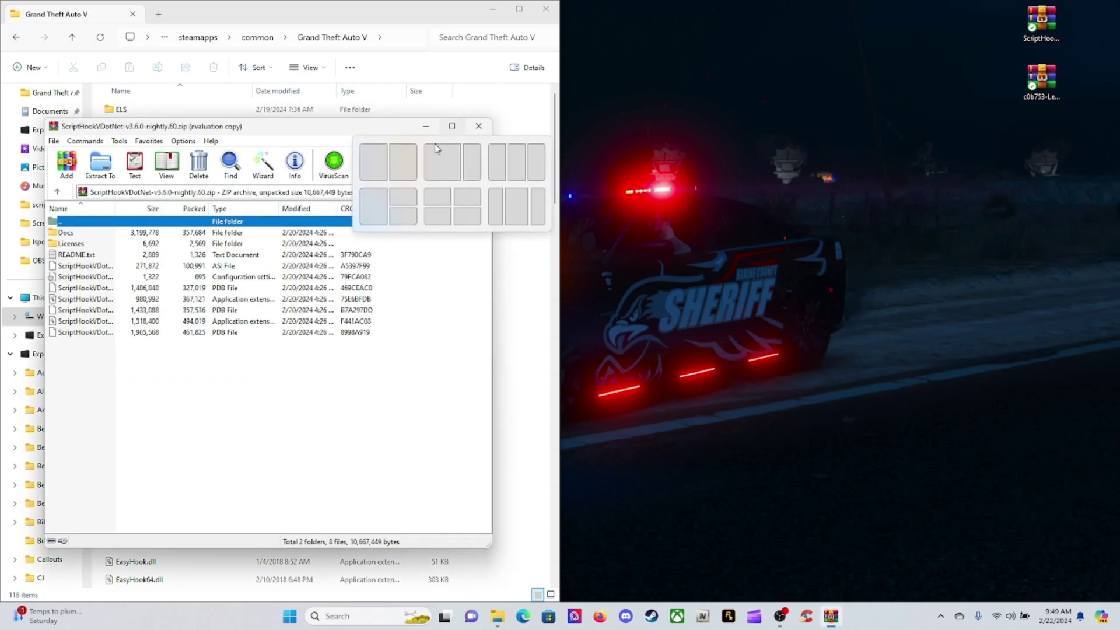
left_click(411, 158)
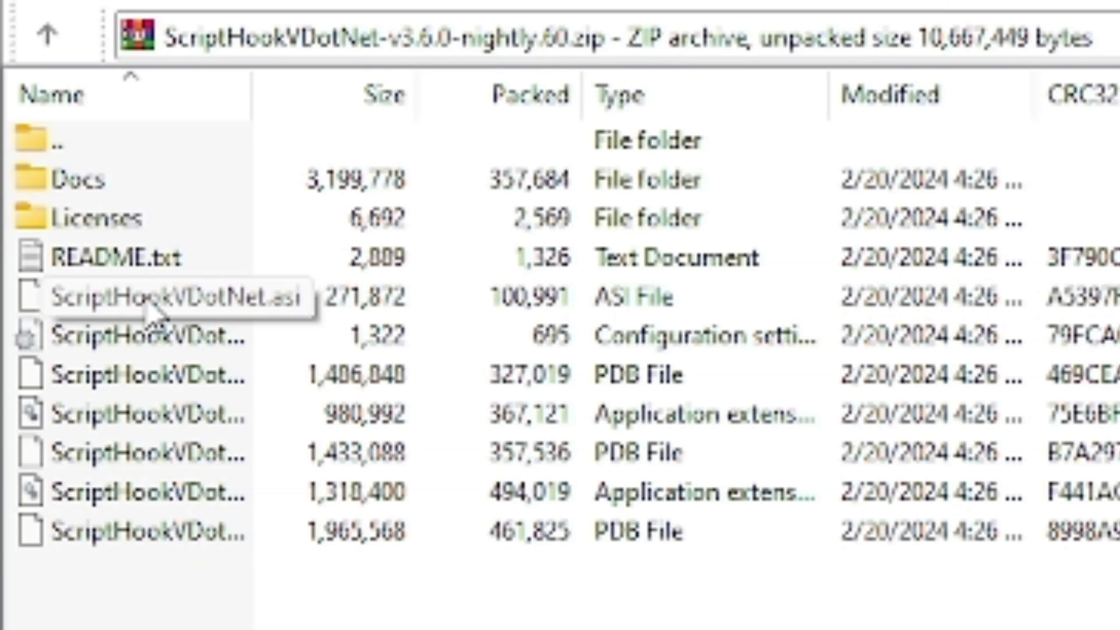
Copy ScriptHookVDotNet.asi, ScriptHookVDotNet2.dll and ScriptHookVDotNet3.dll into the game folder, refresh, and close WinRAR.
left_click(150, 309)
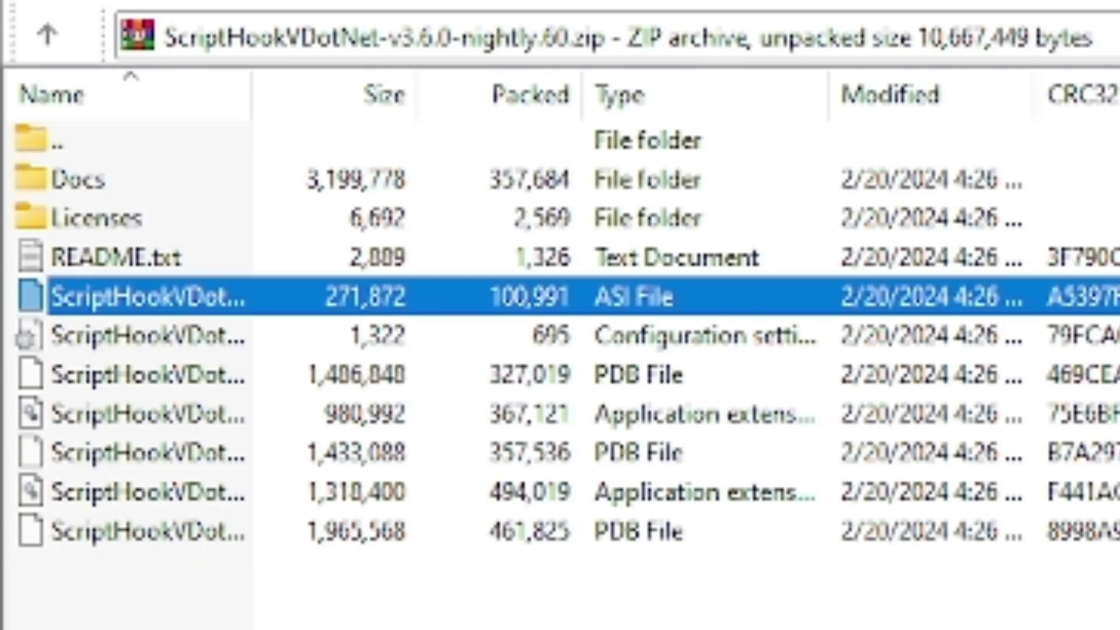
left_click(125, 425, "ctrl")
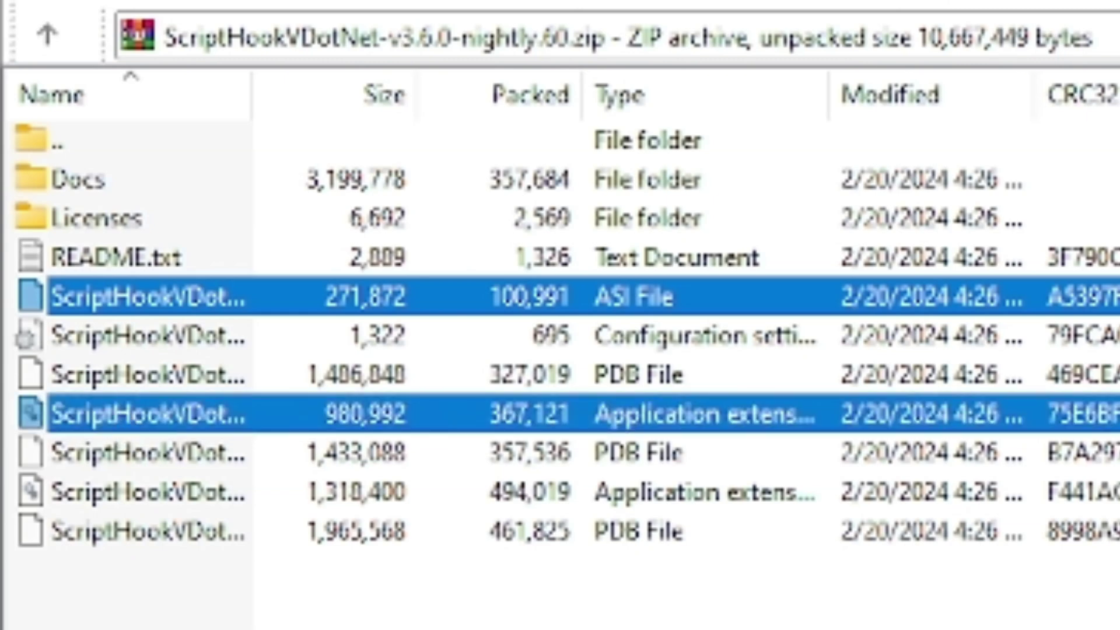
left_click(98, 504, "ctrl")
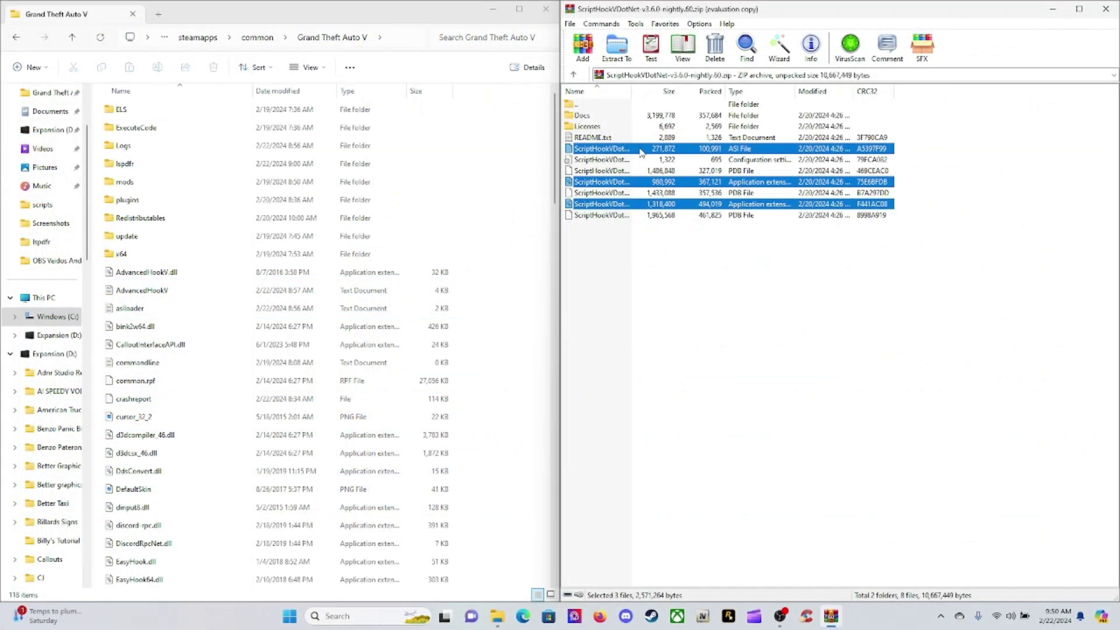
left_click_drag(641, 153, 482, 529)
left_click_drag(481, 527, 482, 527)
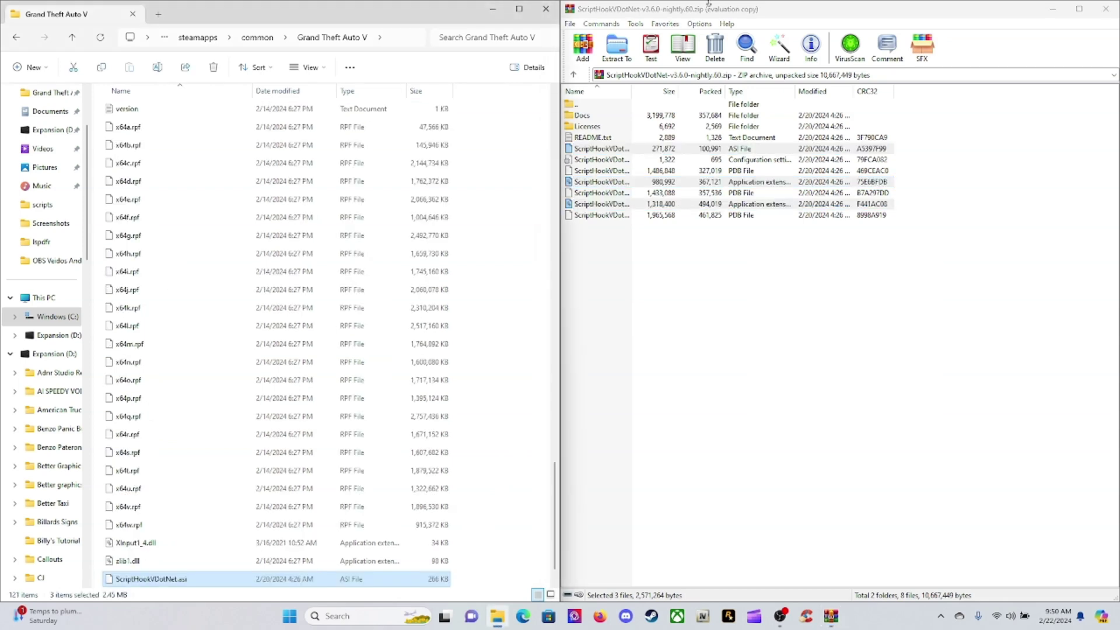
left_click(105, 40)
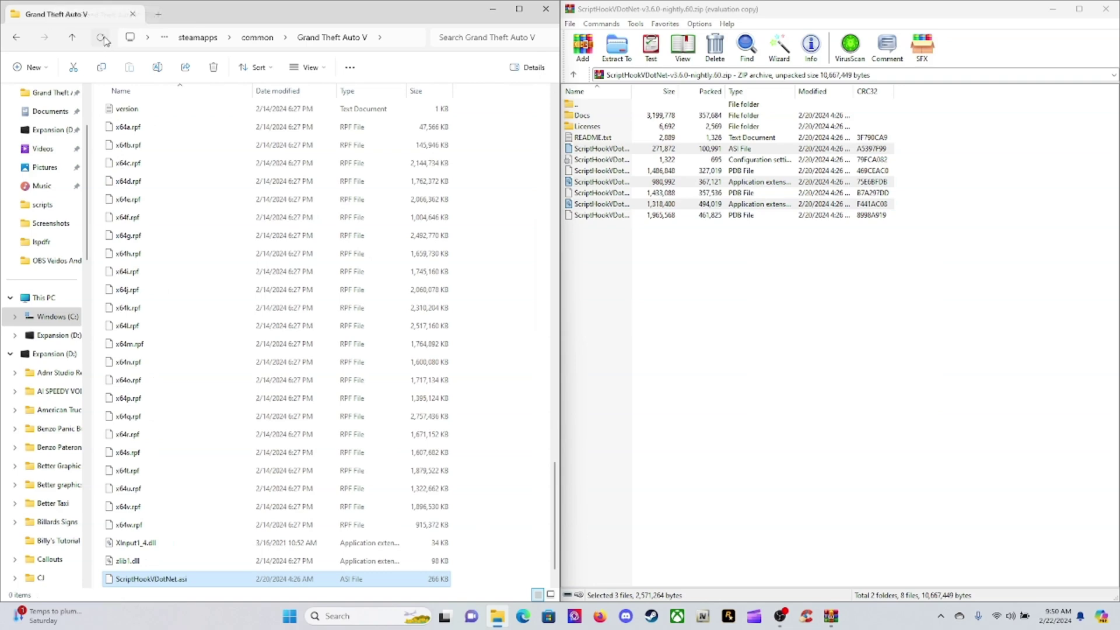
left_click(1106, 10)
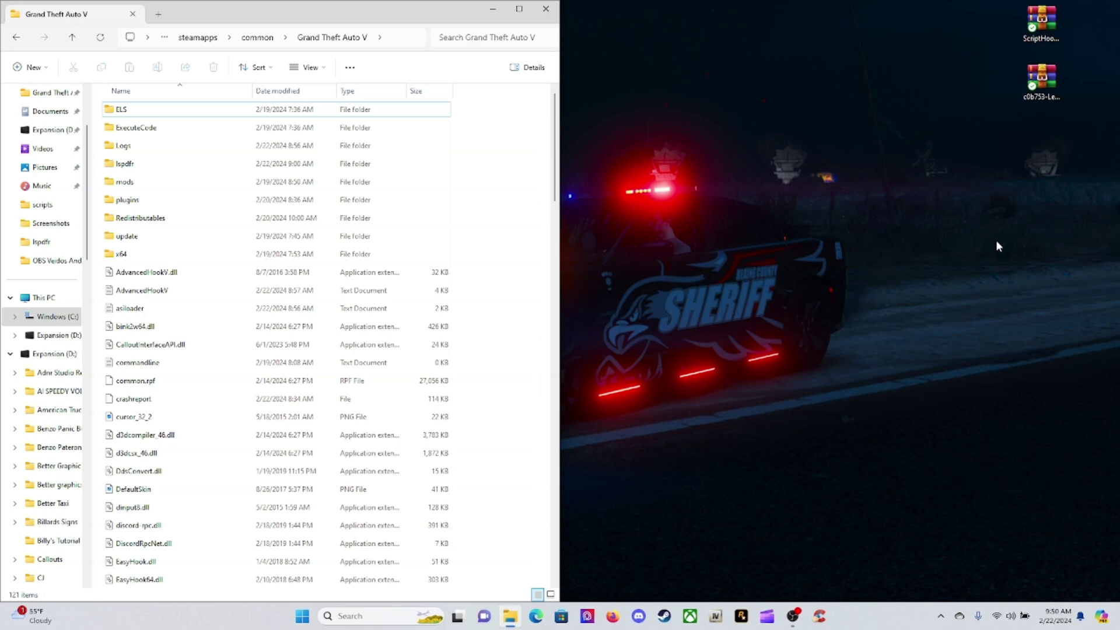
Create a new folder named 'scripts' in the Grand Theft Auto V directory.
left_click(1040, 79)
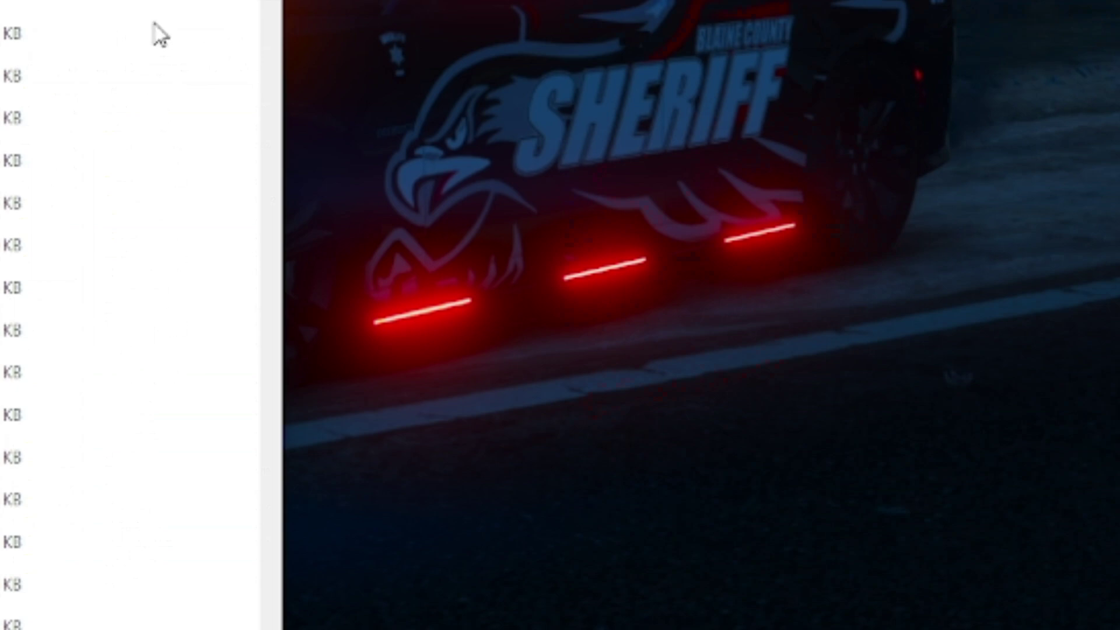
right_click(165, 19)
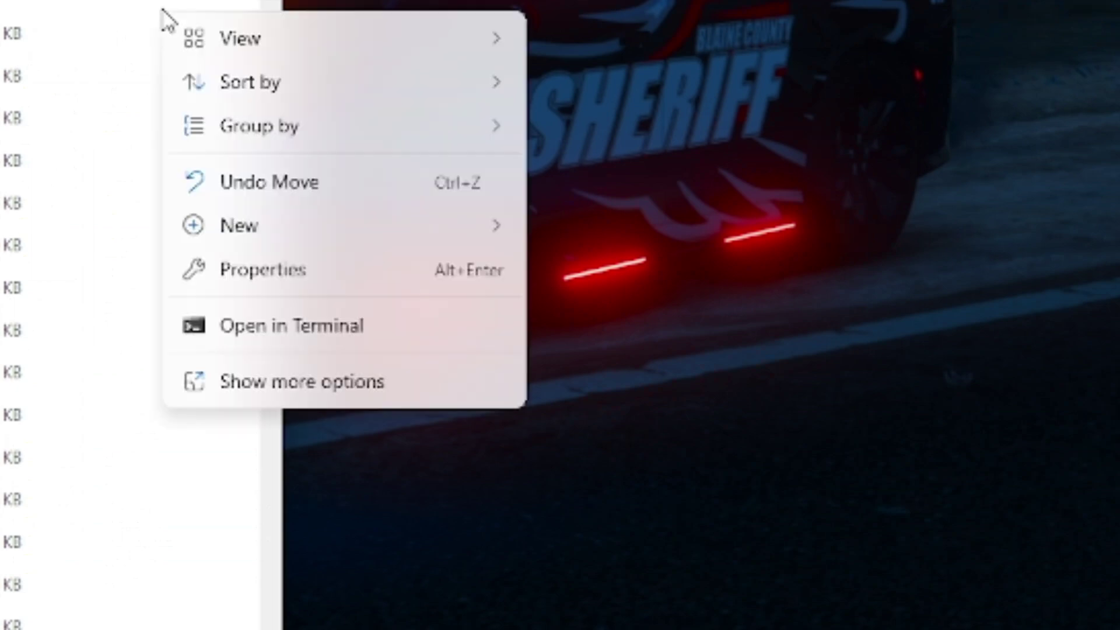
mouse_move(312, 230)
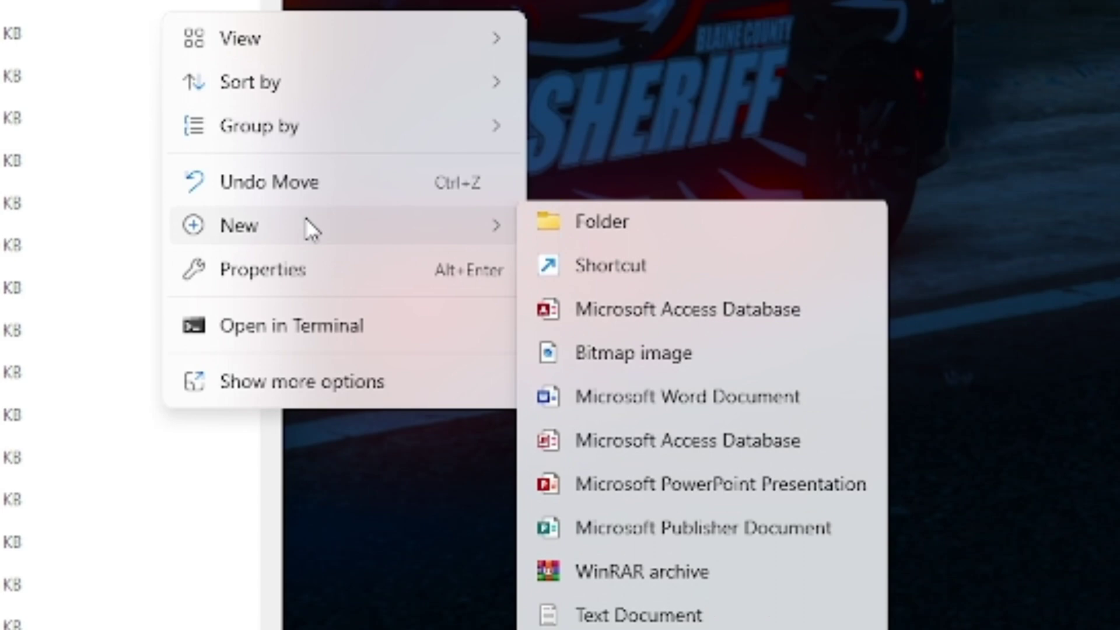
left_click(595, 228)
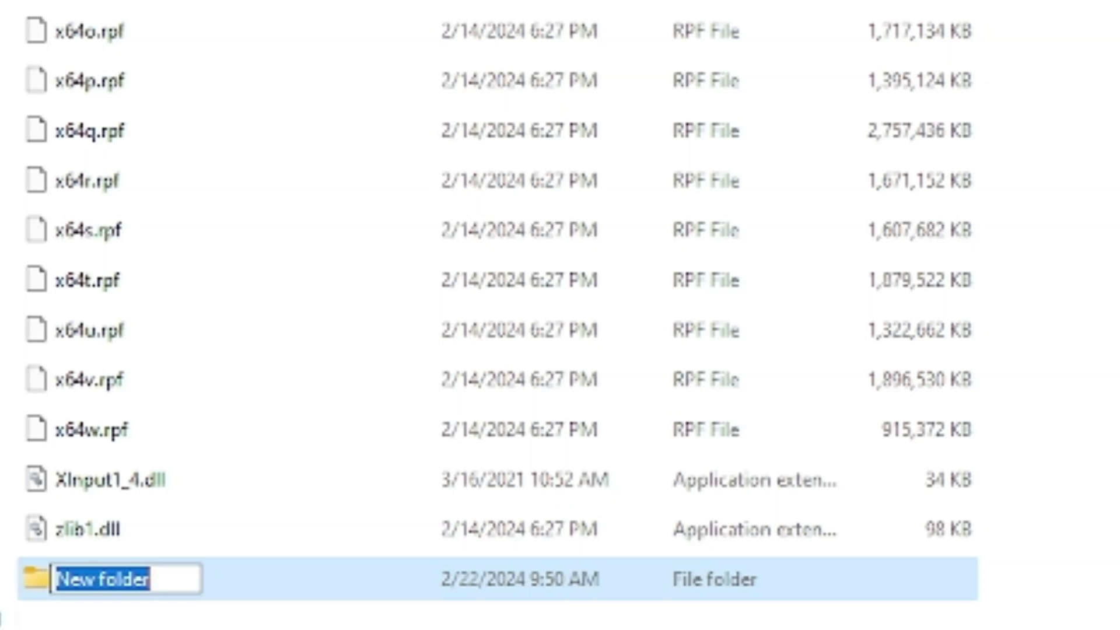
type("scri")
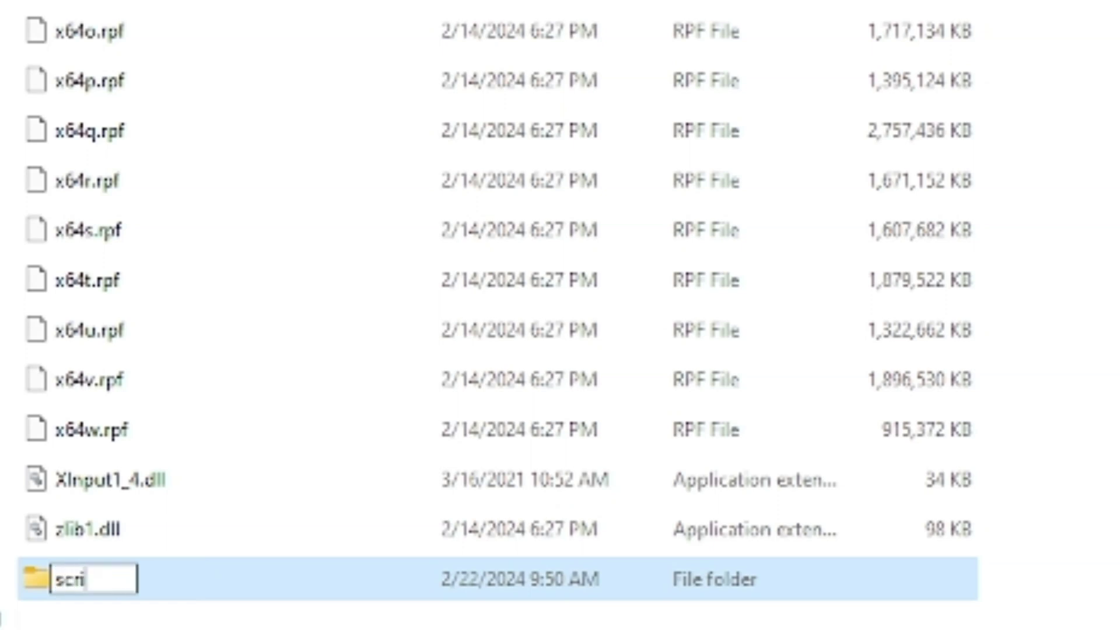
type("pts")
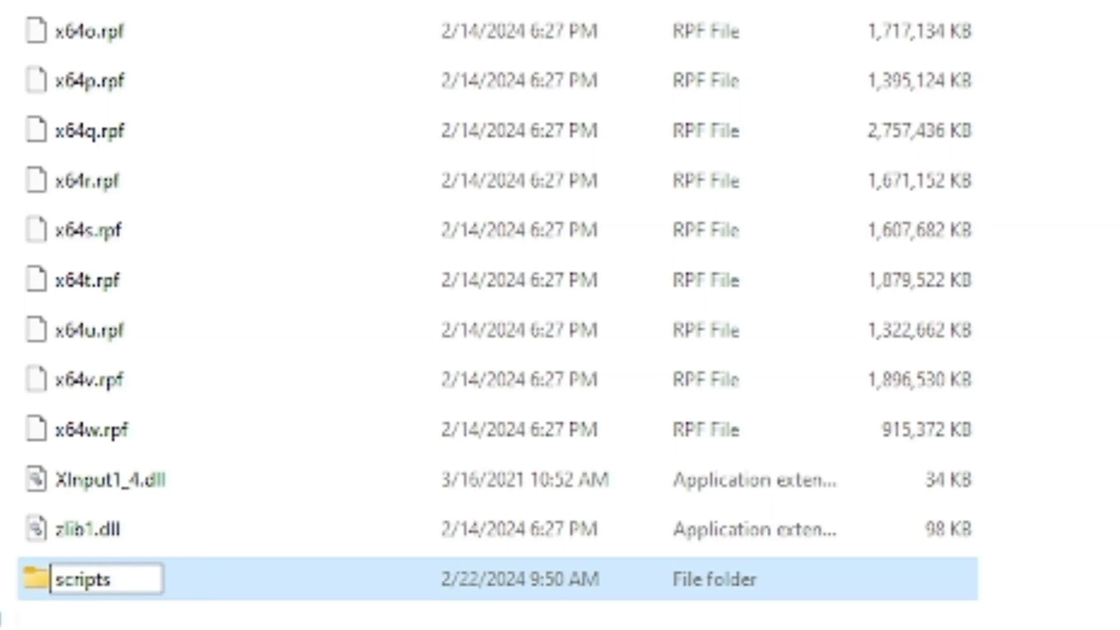
key("Return")
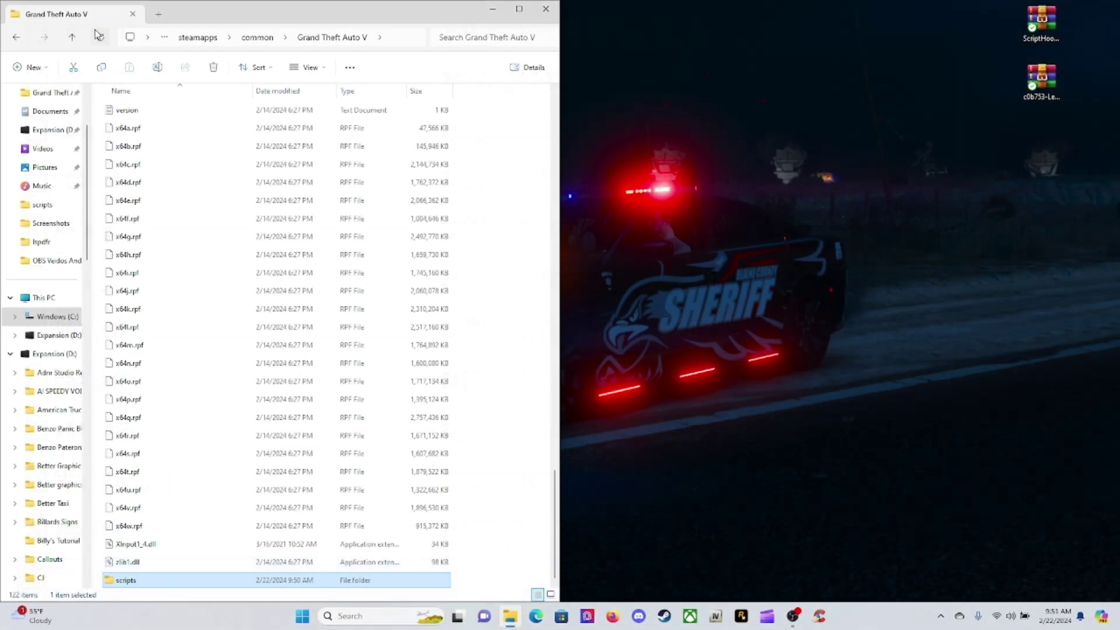
Open the empty scripts folder, then open c0b753-LemonUI.zip in WinRAR on the right with SHVDN3 selected.
left_click(100, 37)
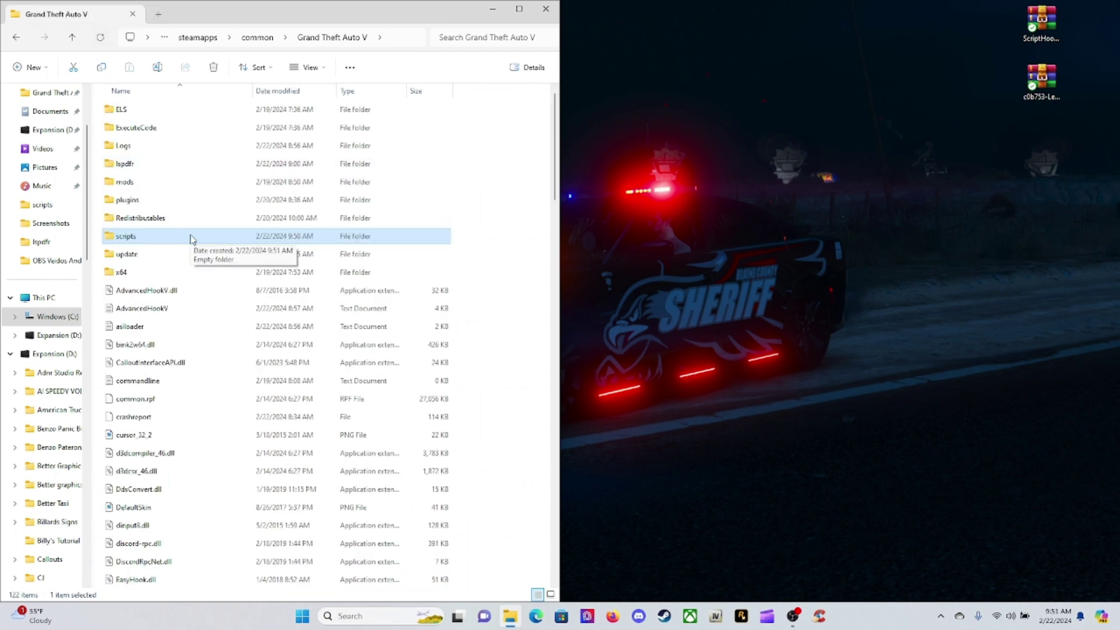
double_click(190, 236)
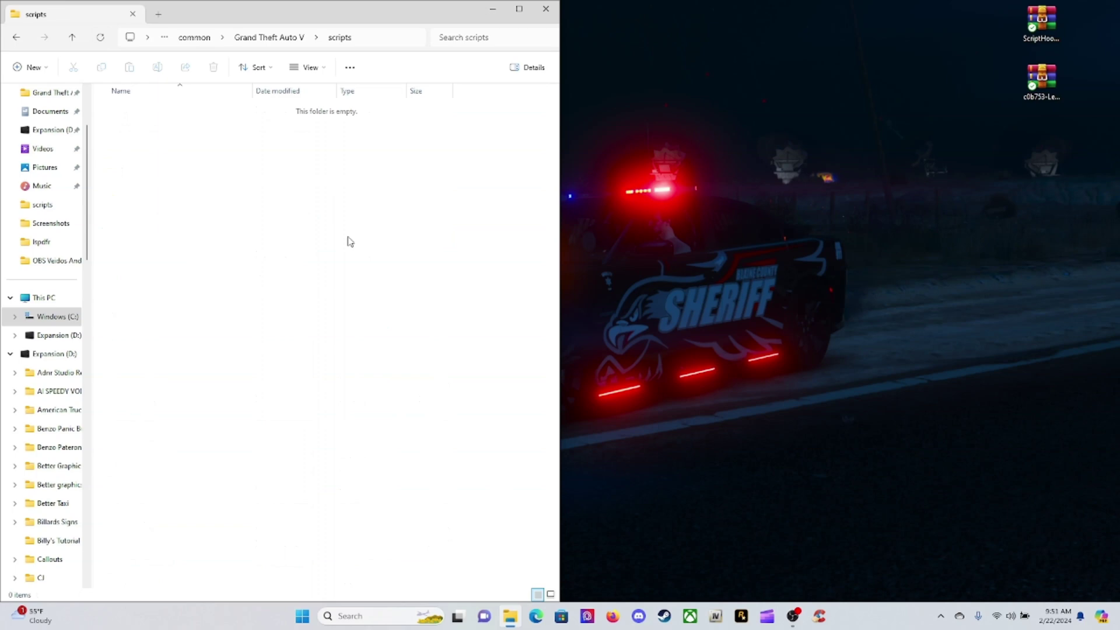
left_click(1029, 104)
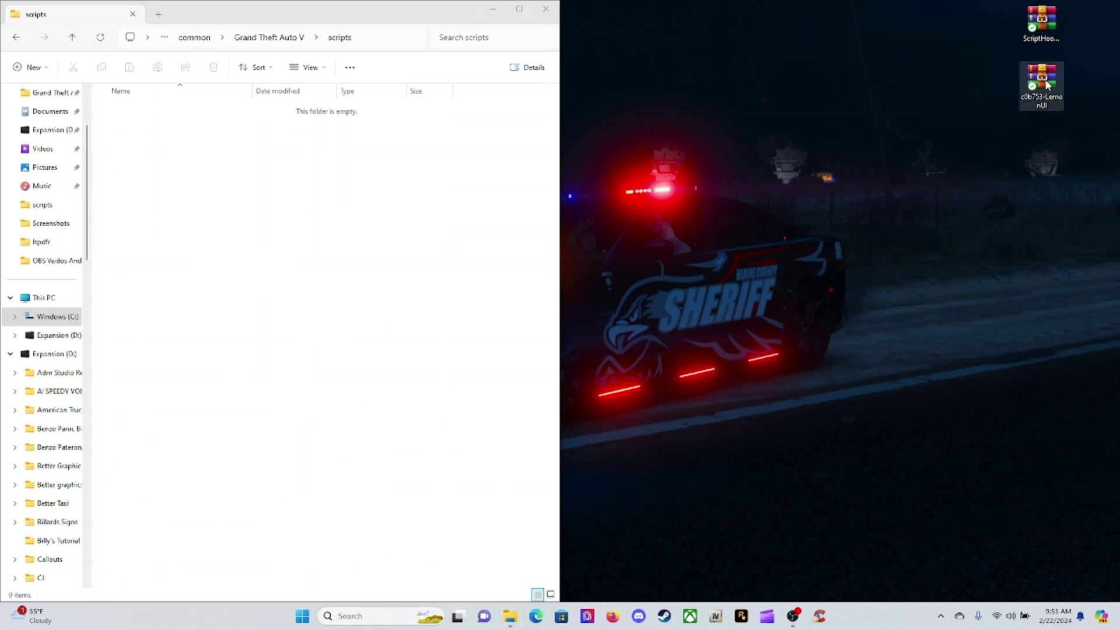
double_click(1046, 85)
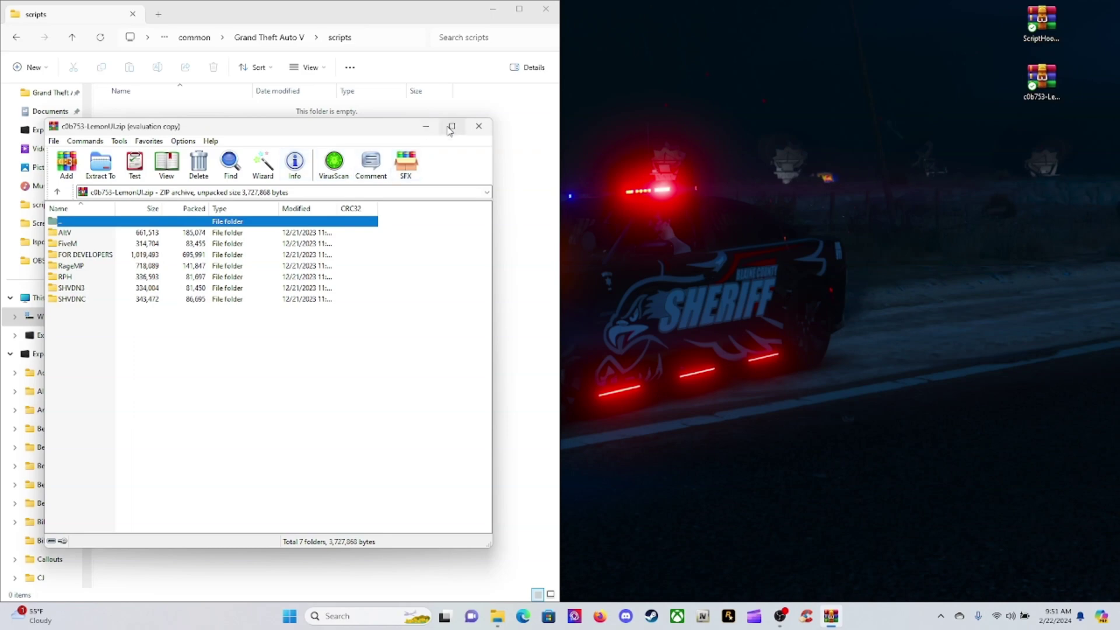
mouse_move(450, 129)
left_click(403, 161)
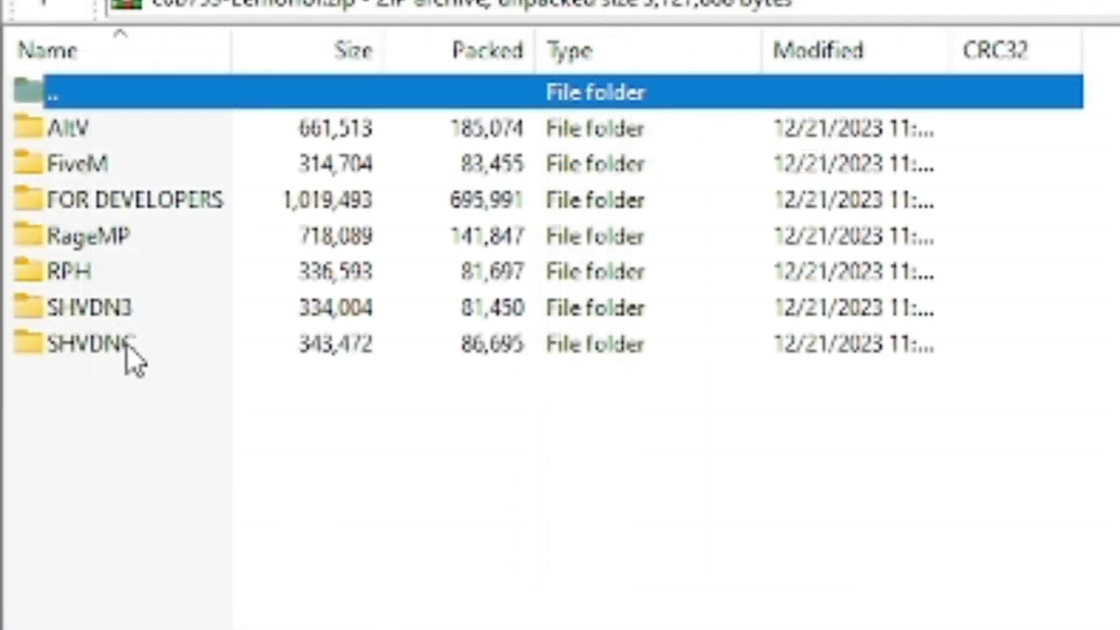
left_click(100, 313)
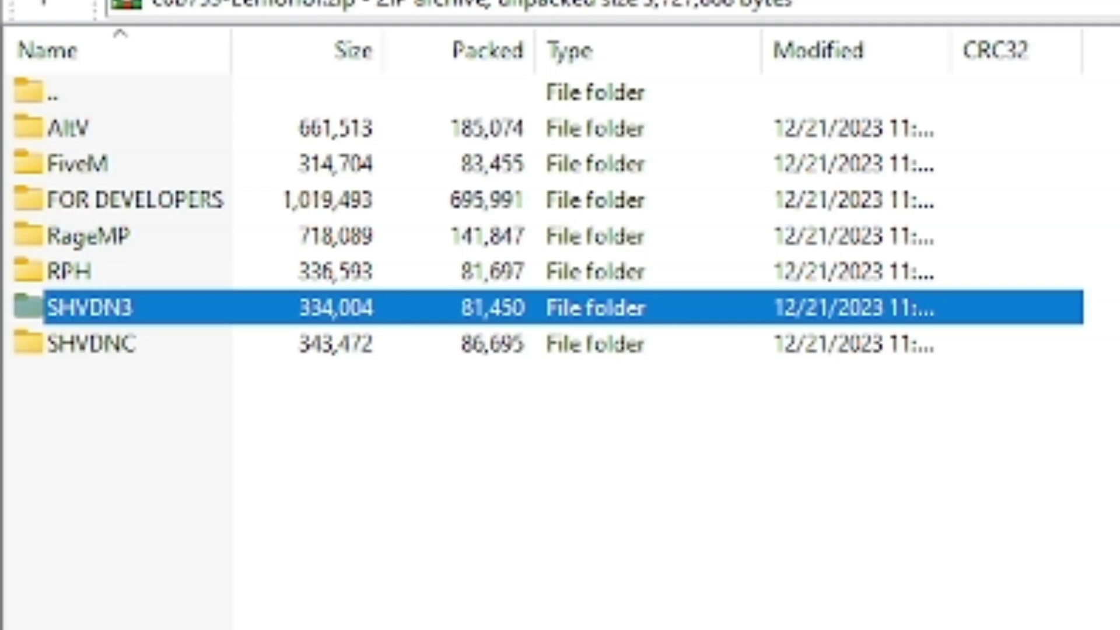
Copy the three LemonUI.SHVDN3 files into scripts, then return to the Grand Theft Auto V folder.
double_click(163, 316)
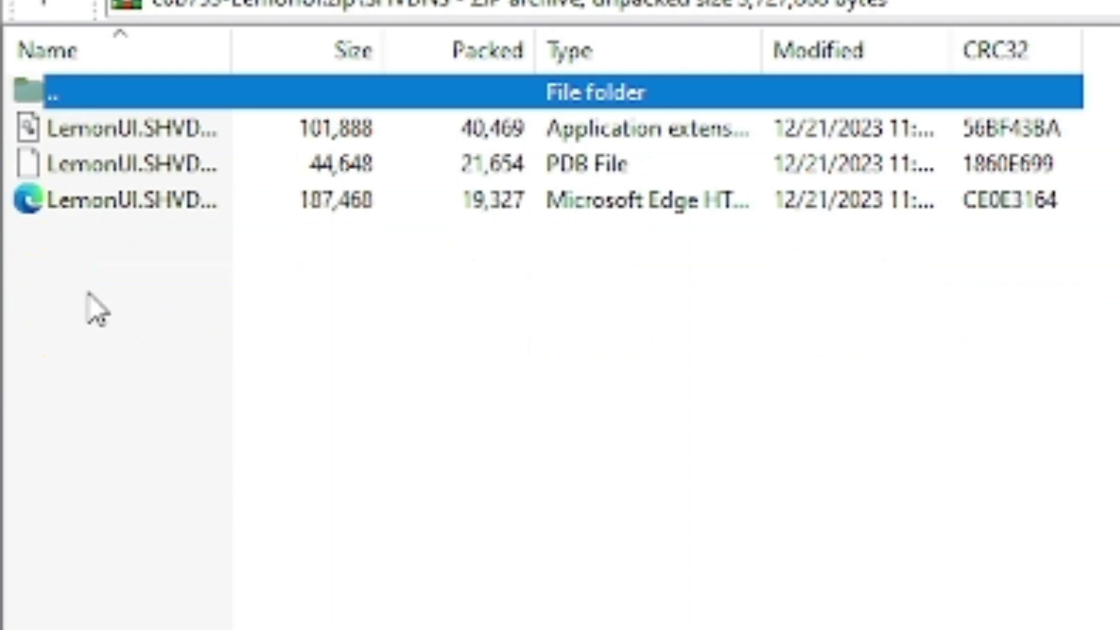
left_click_drag(87, 294, 225, 140)
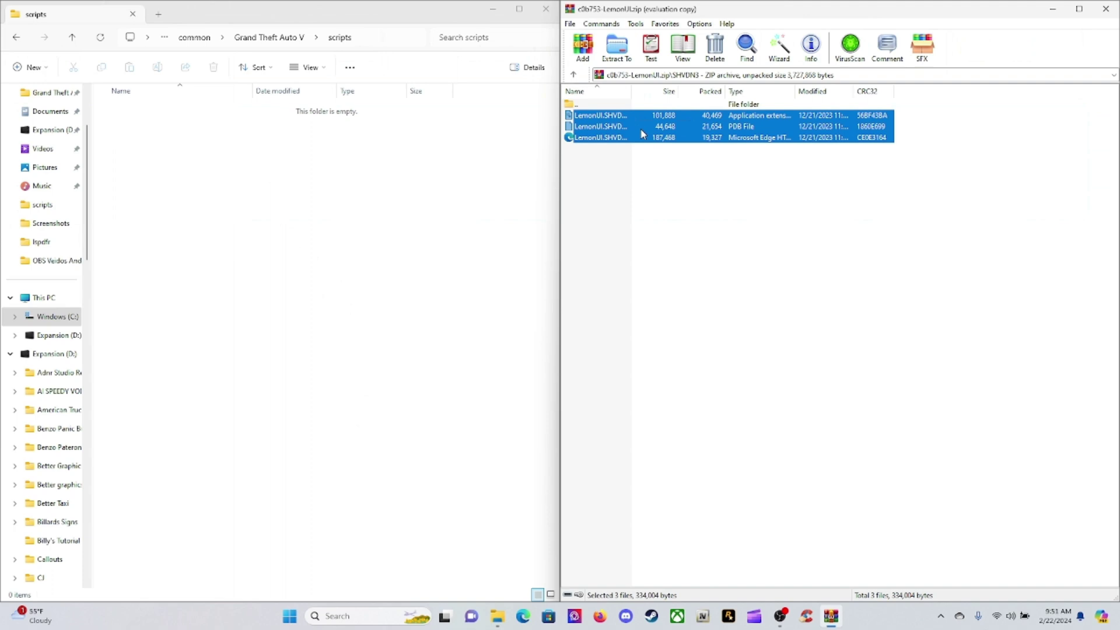
left_click_drag(642, 134, 323, 269)
left_click_drag(323, 270, 322, 270)
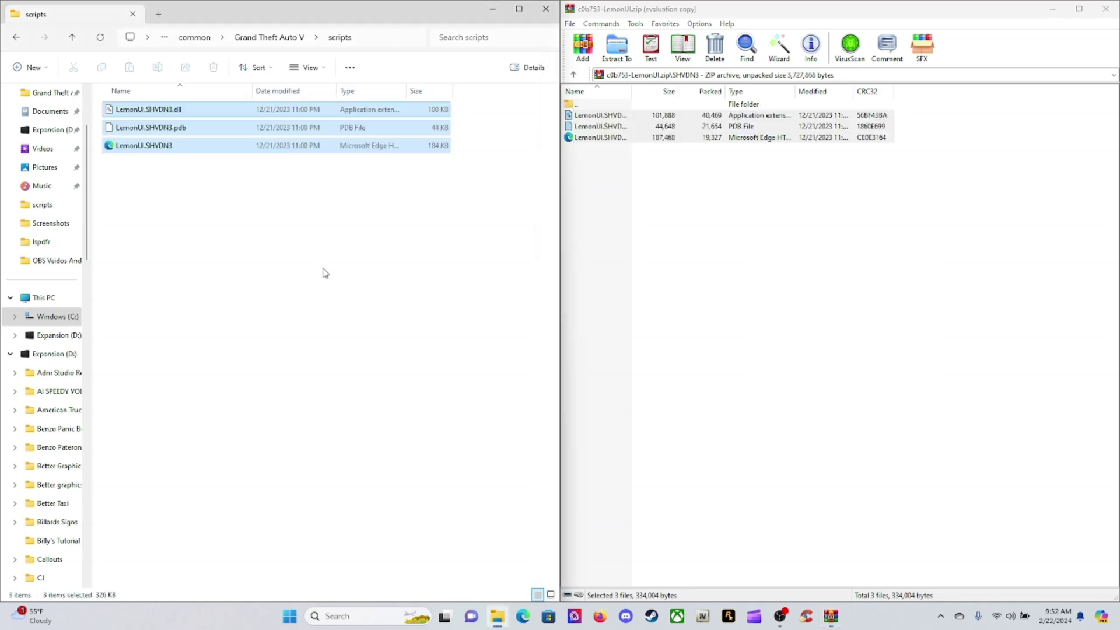
left_click(100, 38)
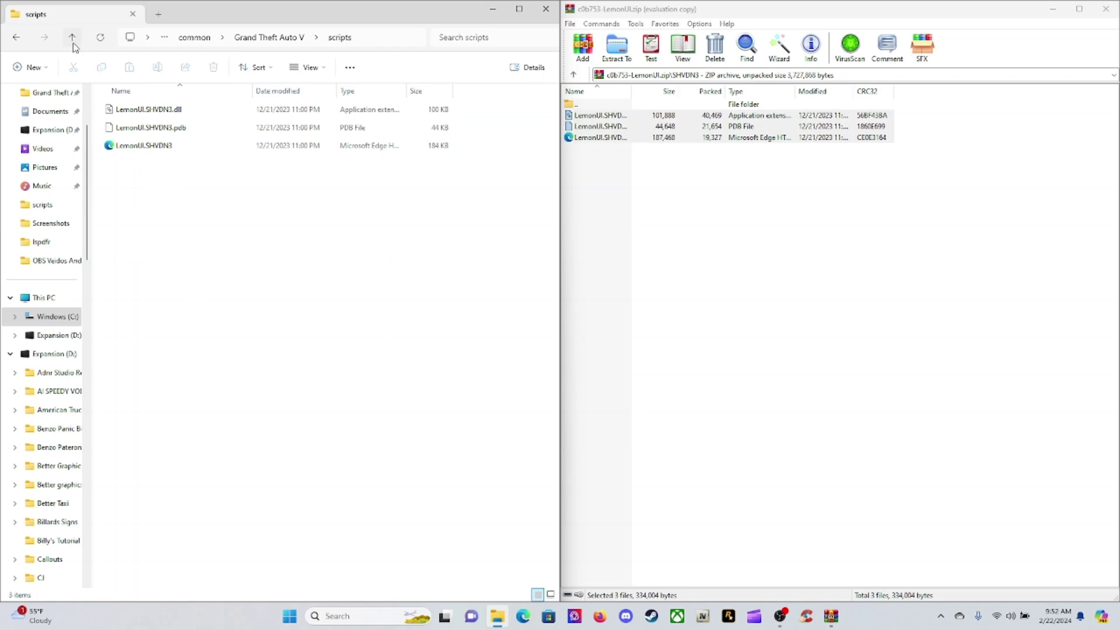
left_click(73, 37)
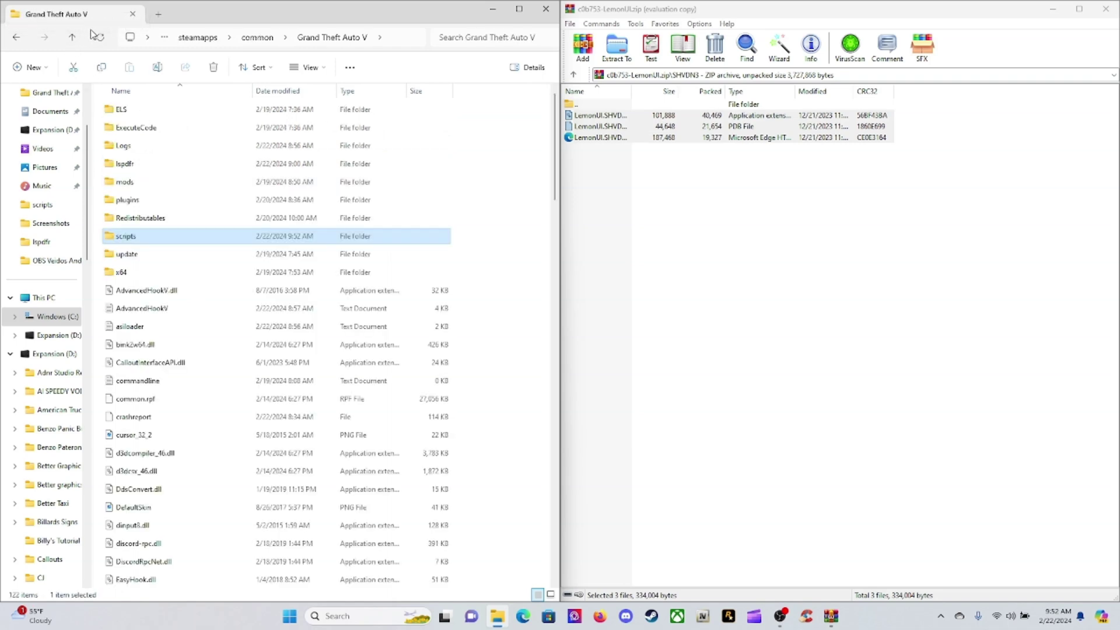
left_click(523, 326)
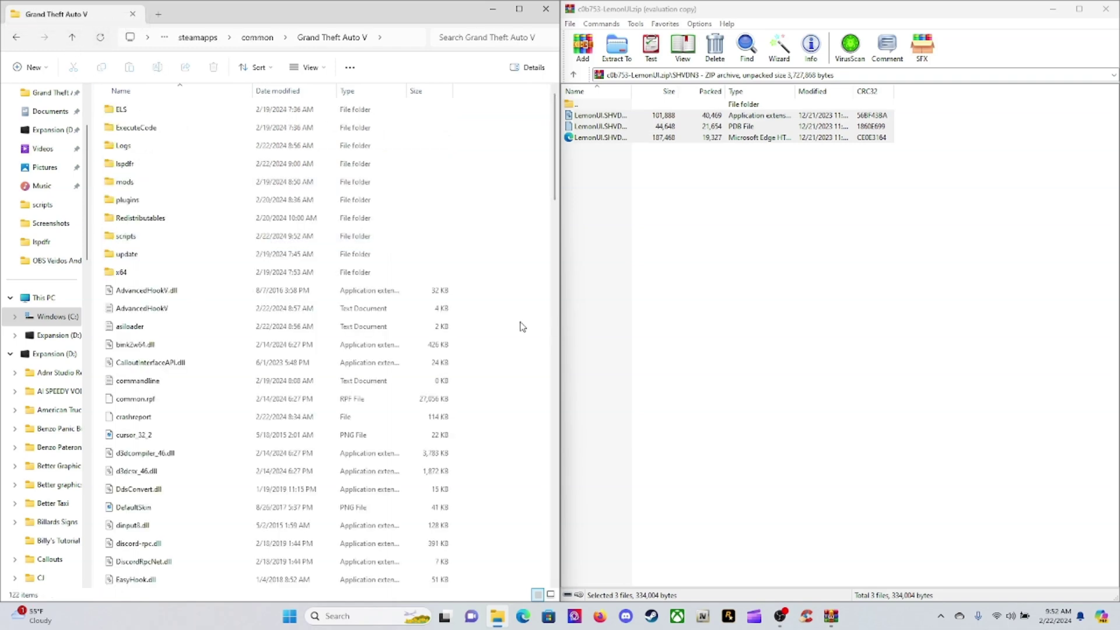
Close File Explorer and WinRAR, then open the ScriptHookVDotNet zip and select the LemonUI zip.
left_click(541, 12)
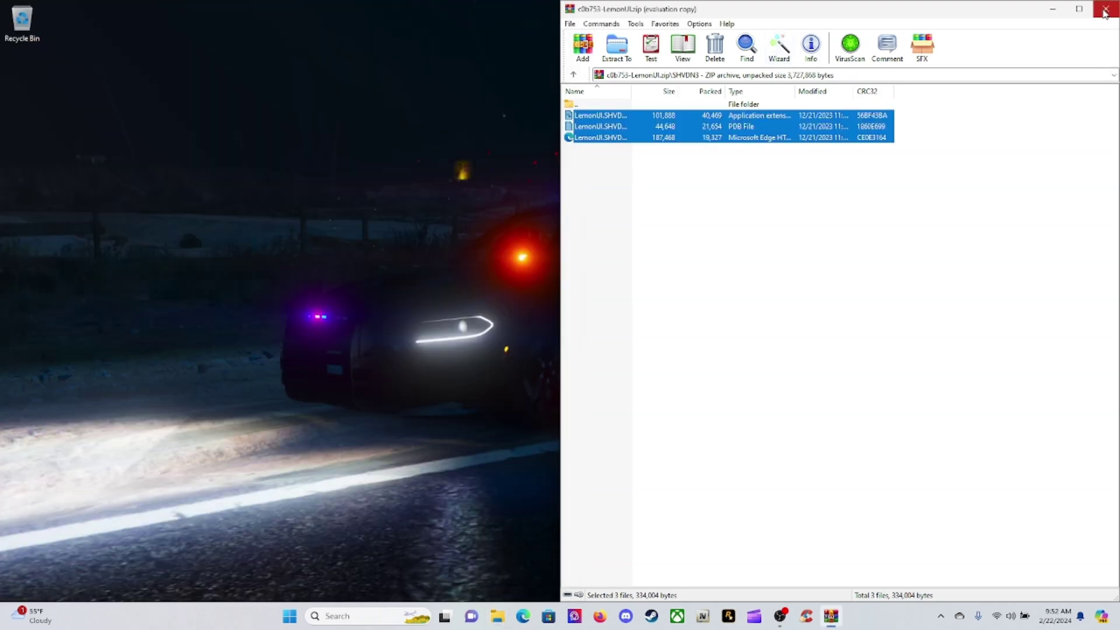
left_click(1104, 9)
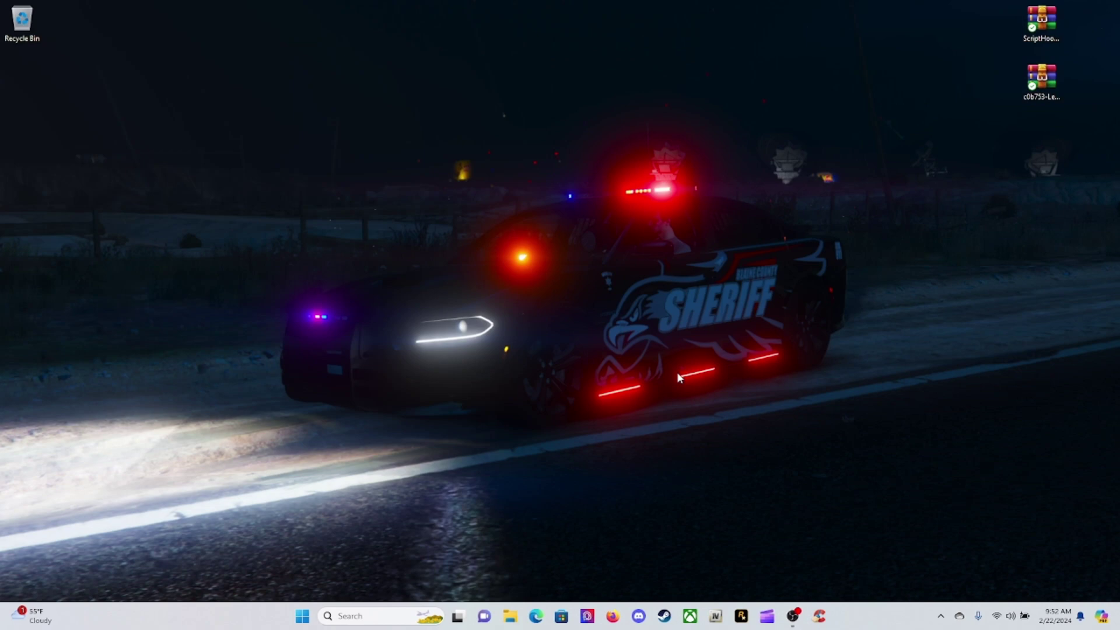
double_click(1041, 21)
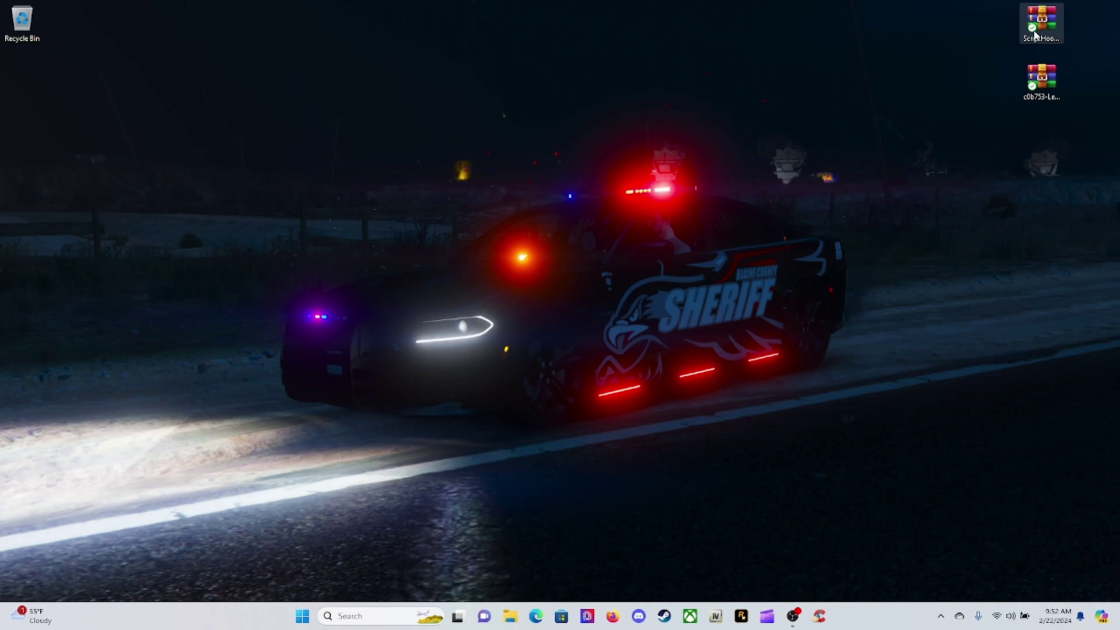
left_click(1042, 82)
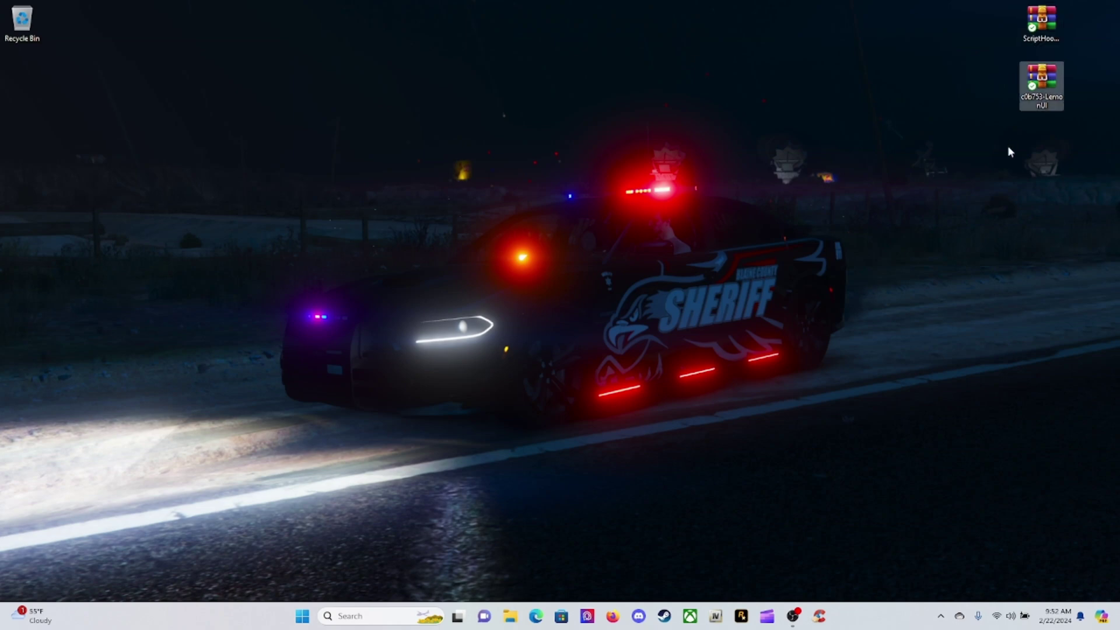